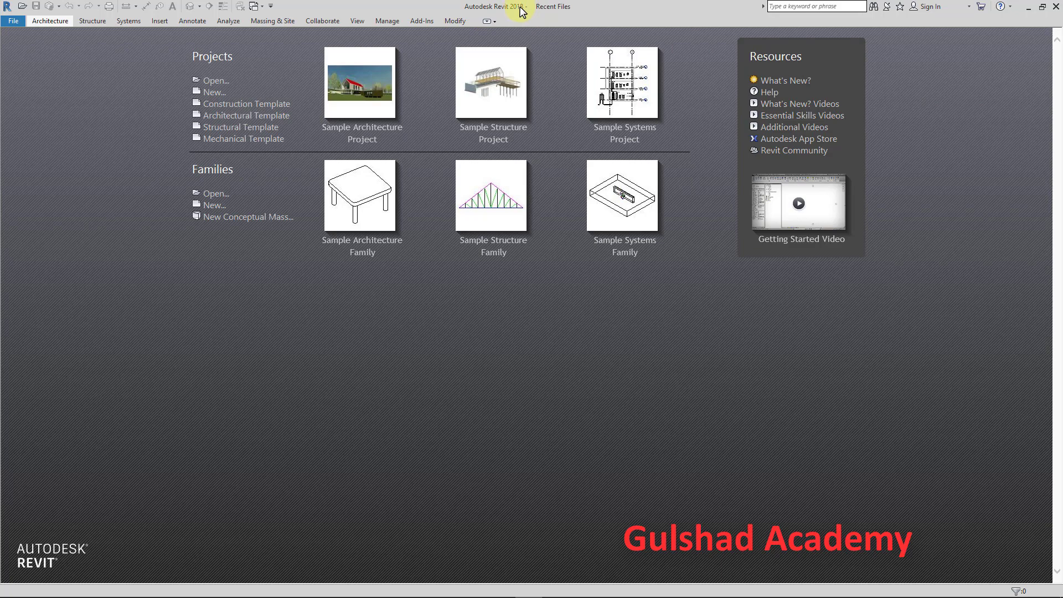
# Step: Create a new family from the Generic Model template
pyautogui.click(215, 206)
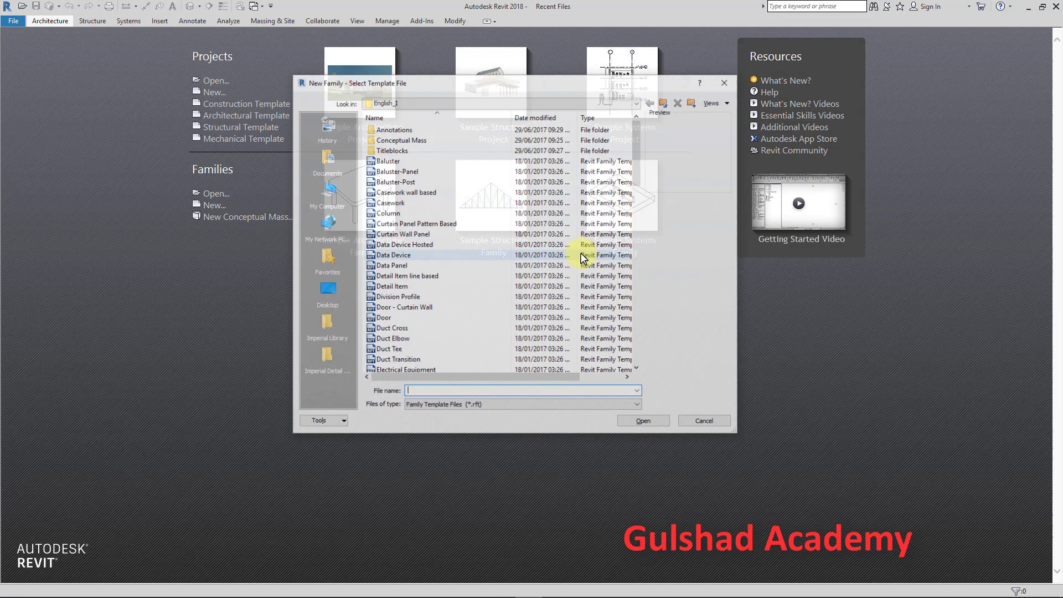
pyautogui.moveTo(639, 154)
pyautogui.mouseDown()
pyautogui.moveTo(645, 260)
pyautogui.moveTo(645, 244)
pyautogui.mouseUp()
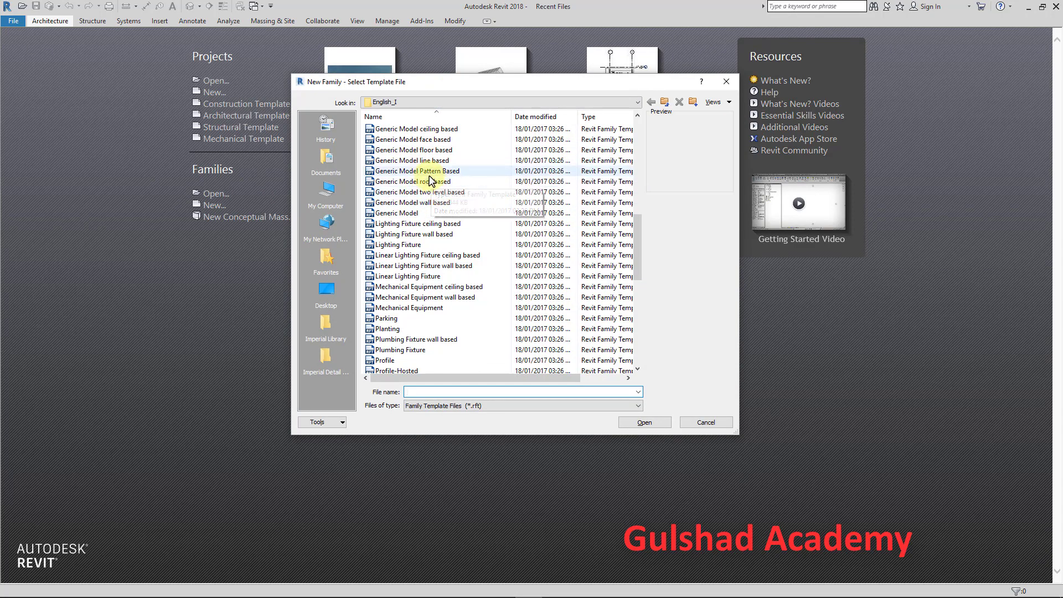
pyautogui.click(401, 213)
pyautogui.click(644, 423)
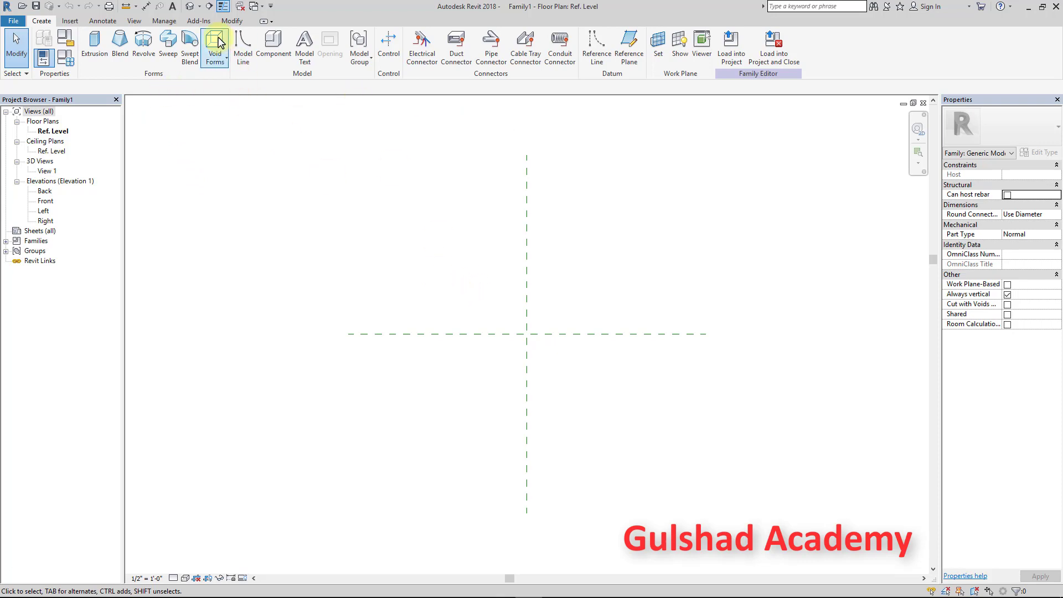
# Step: Check the unit formats set in the family's Project Units
pyautogui.click(164, 21)
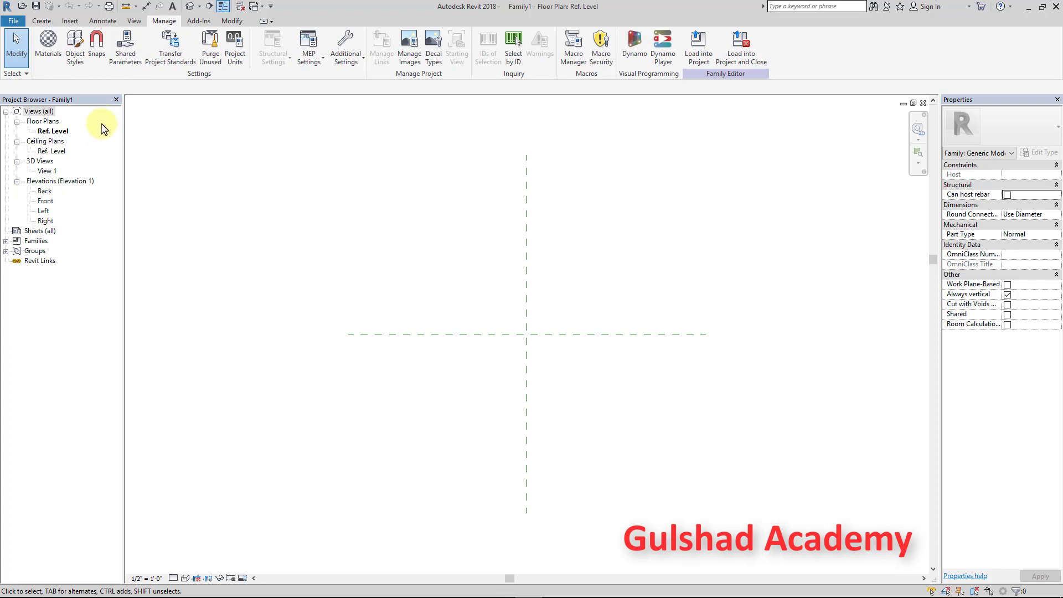
pyautogui.click(234, 49)
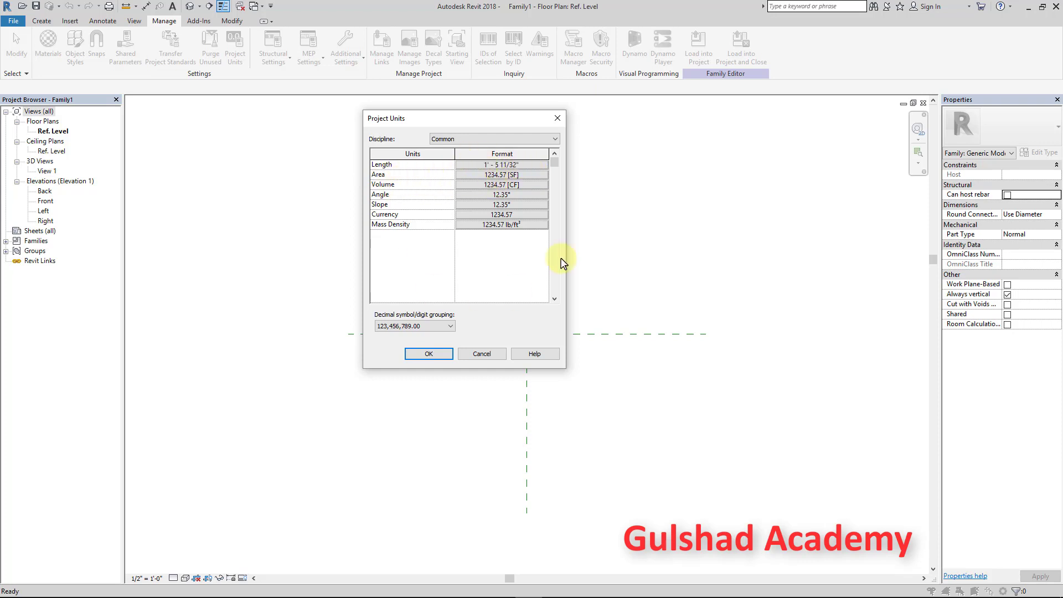
pyautogui.click(492, 354)
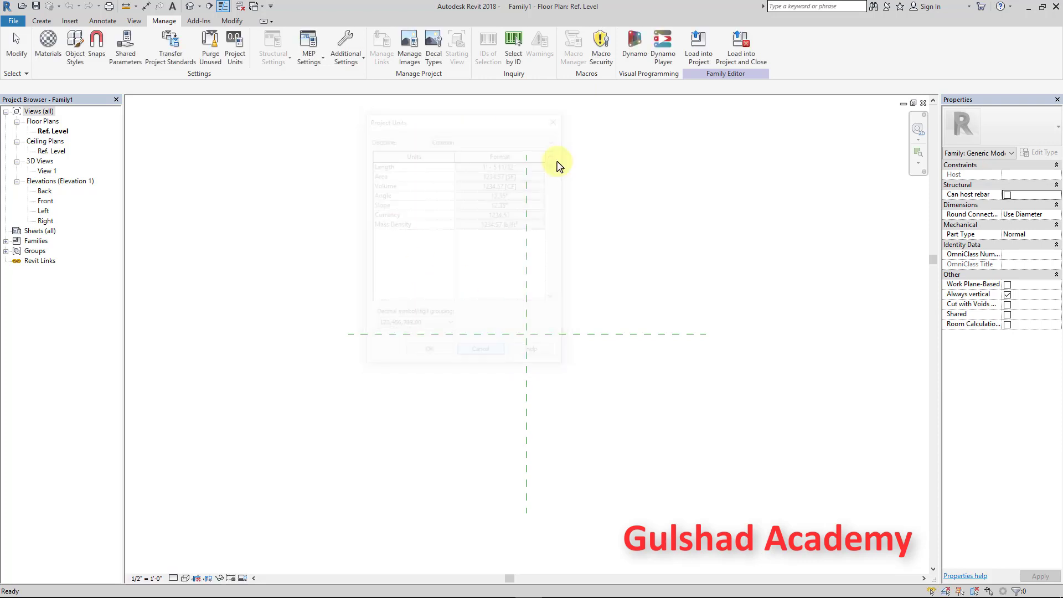
pyautogui.click(42, 21)
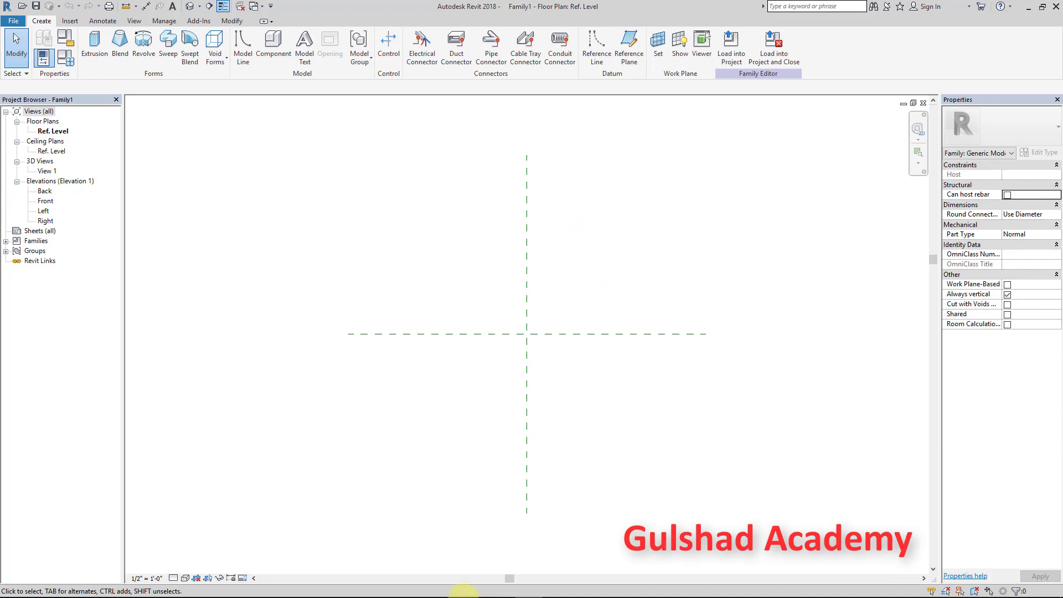
pyautogui.moveTo(460, 596)
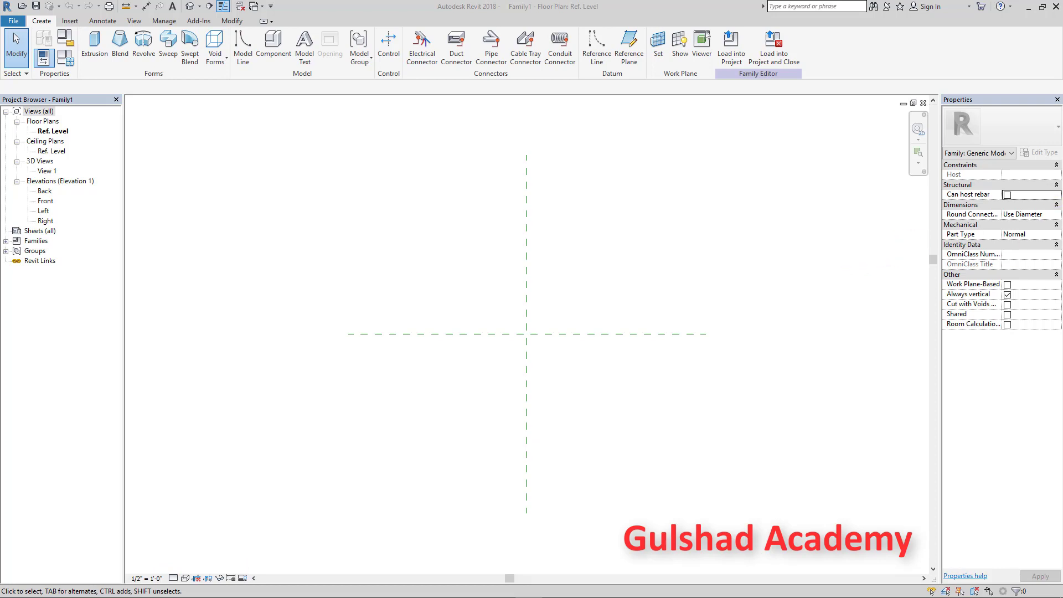
pyautogui.moveTo(641, 228)
pyautogui.mouseDown()
pyautogui.moveTo(641, 242)
pyautogui.moveTo(658, 228)
pyautogui.moveTo(664, 271)
pyautogui.mouseUp()
pyautogui.moveTo(671, 202)
pyautogui.mouseDown()
pyautogui.moveTo(624, 214)
pyautogui.moveTo(631, 290)
pyautogui.moveTo(611, 279)
pyautogui.mouseUp()
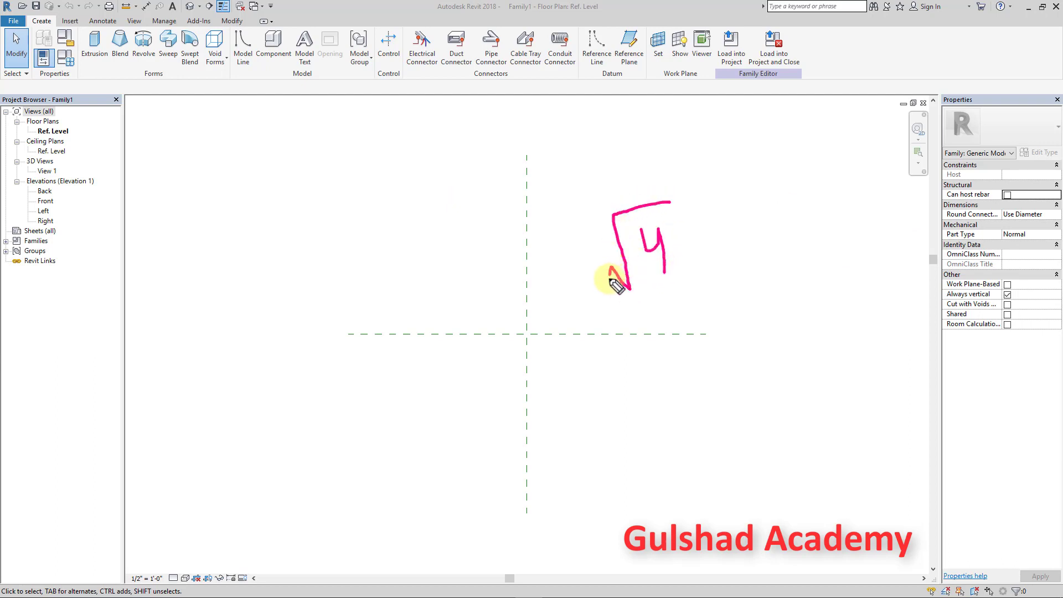
pyautogui.moveTo(720, 229)
pyautogui.mouseDown()
pyautogui.moveTo(741, 228)
pyautogui.moveTo(743, 238)
pyautogui.moveTo(805, 218)
pyautogui.moveTo(829, 239)
pyautogui.mouseUp()
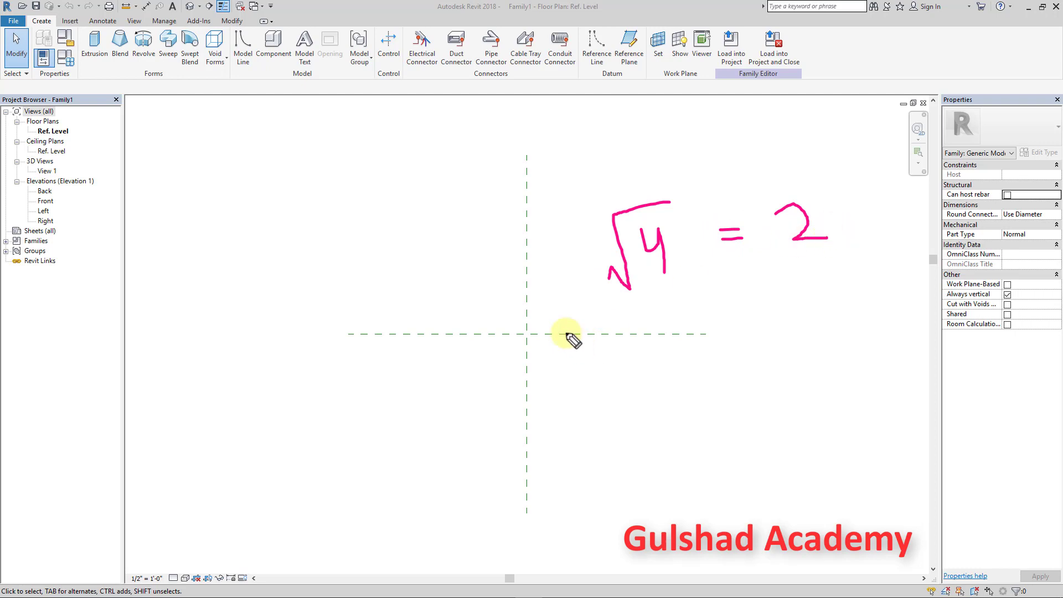
pyautogui.moveTo(647, 419); pyautogui.dragTo(680, 437)
pyautogui.moveTo(676, 419); pyautogui.dragTo(717, 420)
pyautogui.moveTo(707, 384)
pyautogui.mouseDown()
pyautogui.moveTo(626, 408)
pyautogui.moveTo(634, 465)
pyautogui.moveTo(624, 456)
pyautogui.mouseUp()
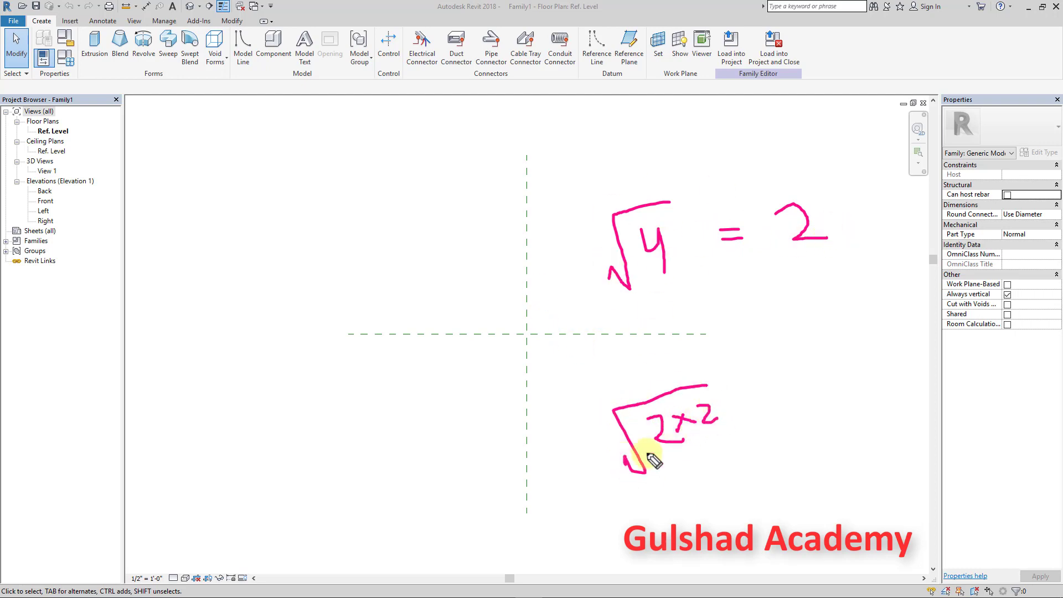
pyautogui.moveTo(809, 370)
pyautogui.mouseDown()
pyautogui.moveTo(836, 360)
pyautogui.moveTo(841, 372)
pyautogui.mouseUp()
pyautogui.moveTo(850, 342); pyautogui.dragTo(890, 350)
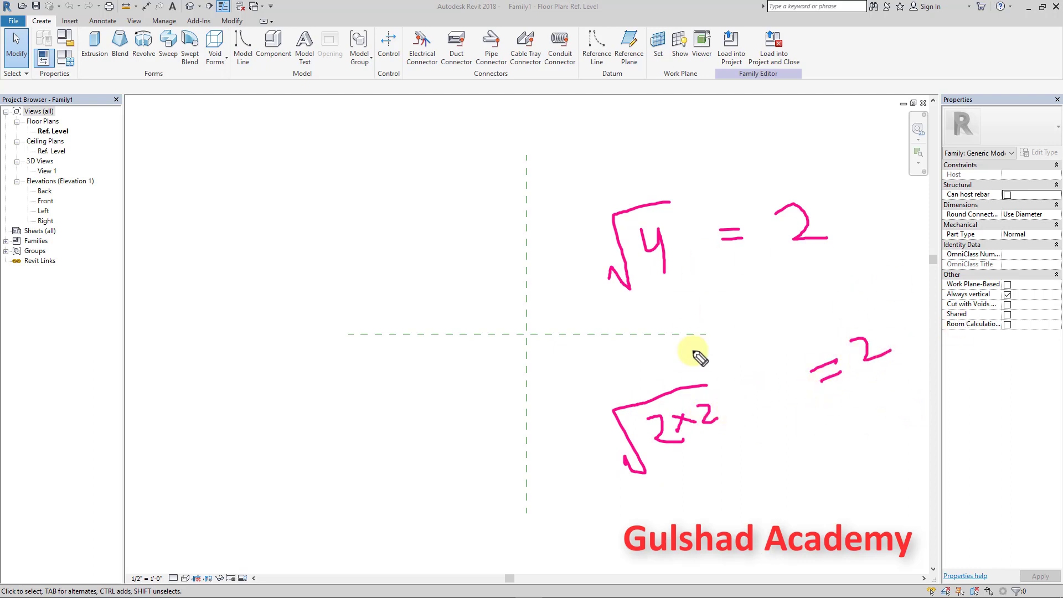
pyautogui.press('Escape')
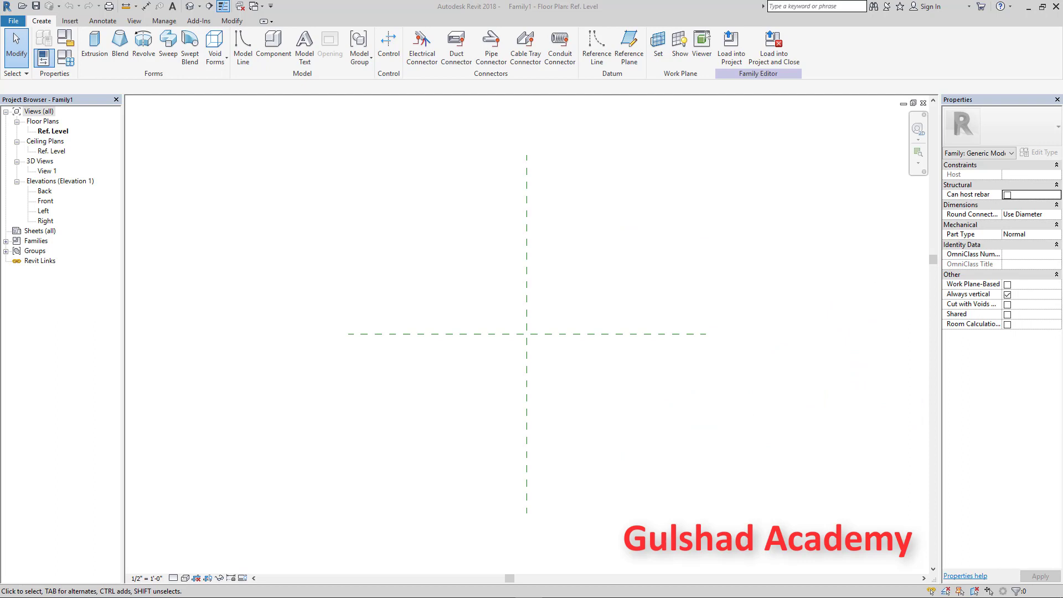
# Step: Draw two vertical reference planes, one on each side of the vertical centre plane, each about 10" from it
pyautogui.click(628, 52)
pyautogui.click(496, 155)
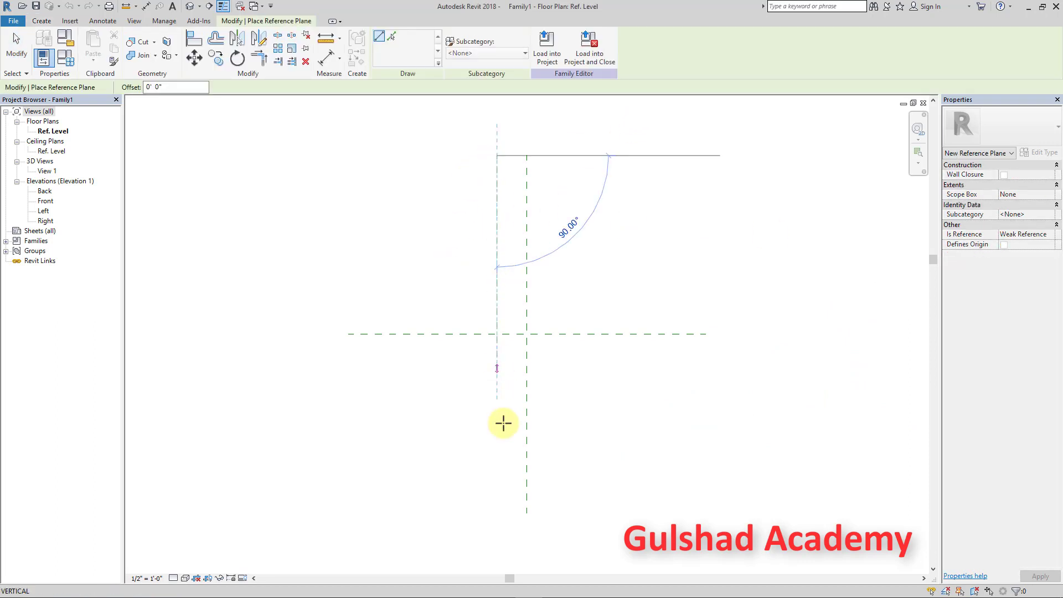
pyautogui.click(502, 507)
pyautogui.click(556, 156)
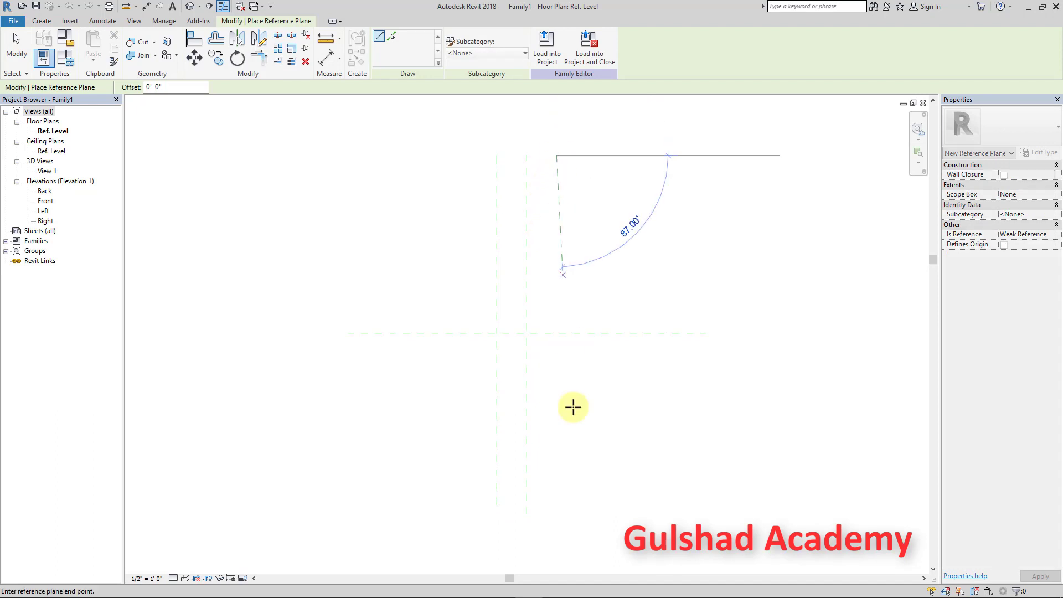
pyautogui.click(559, 497)
# Step: Draw two horizontal reference planes, one about 1'-4" above the horizontal centre plane and one below it
pyautogui.click(348, 287)
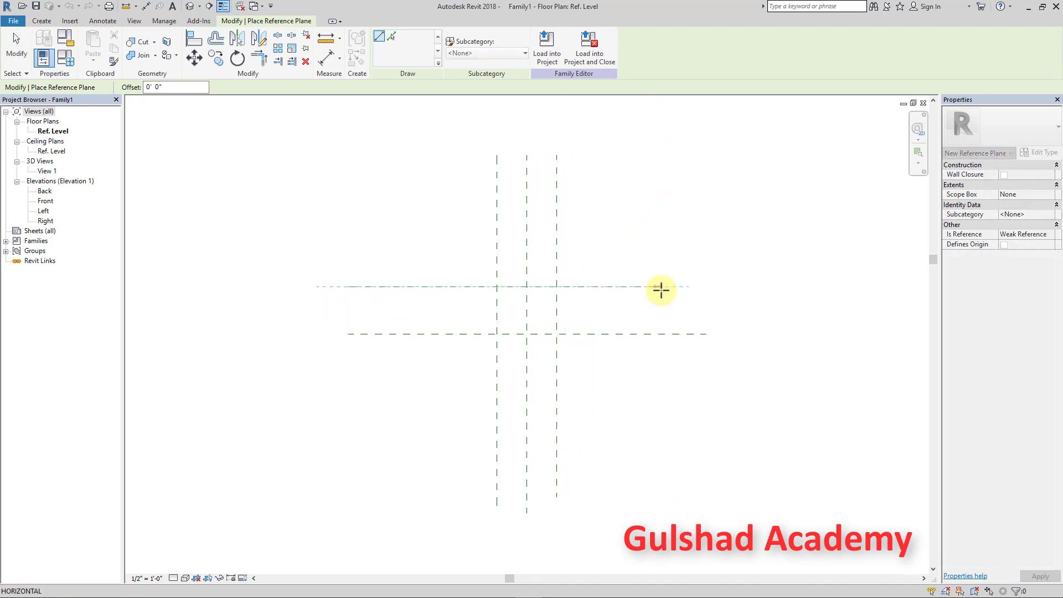
pyautogui.click(700, 286)
pyautogui.click(348, 376)
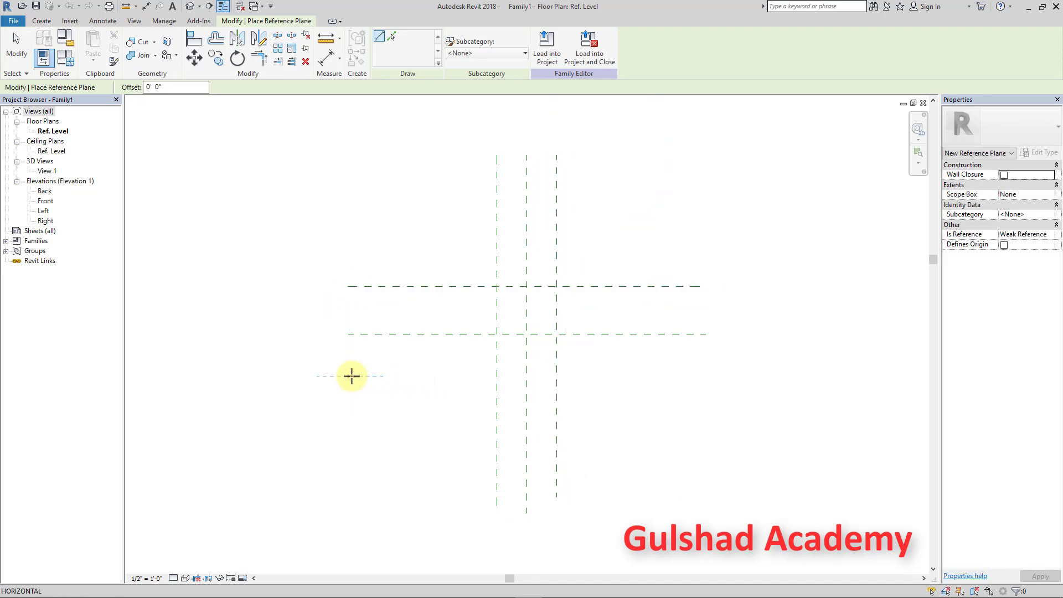
pyautogui.click(700, 376)
pyautogui.press('Escape')
pyautogui.press('Escape')
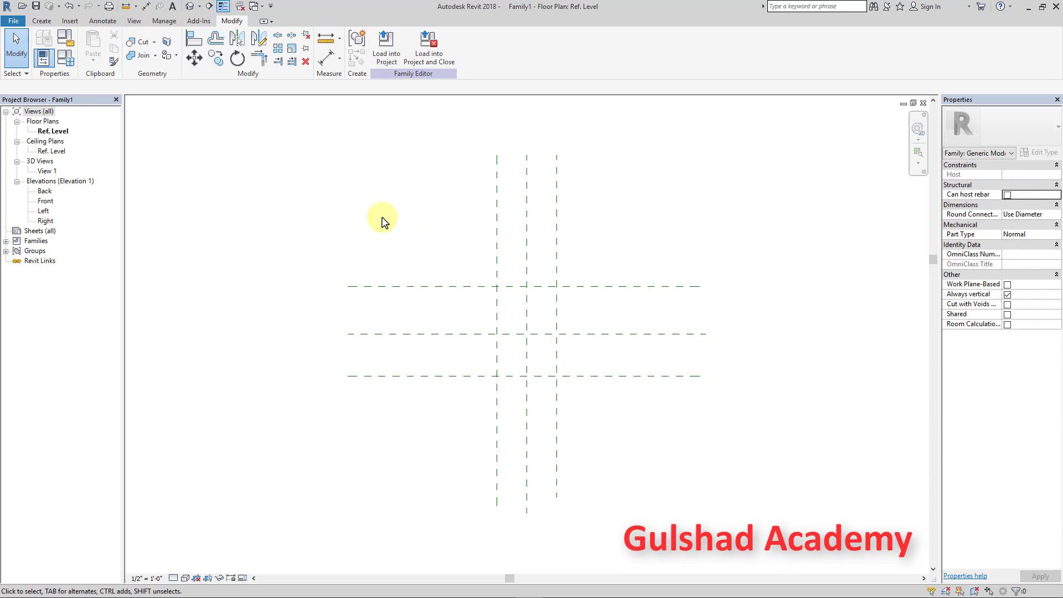
# Step: Place an aligned dimension string across the three vertical reference planes and make its segments equal (EQ)
pyautogui.scroll(1, 383, 221)
pyautogui.click(326, 57)
pyautogui.click(512, 226)
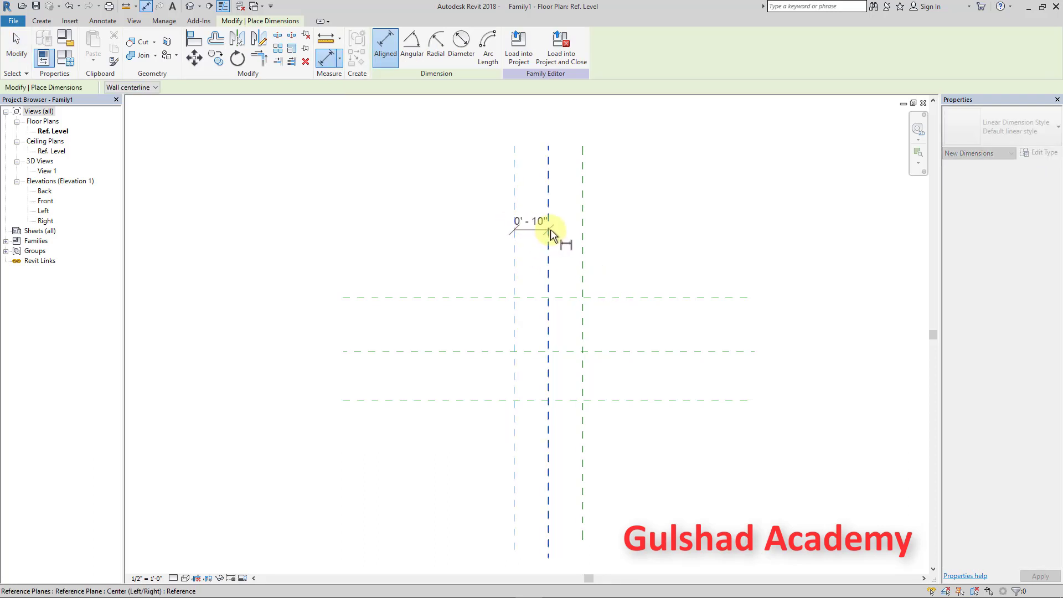
pyautogui.click(550, 229)
pyautogui.click(582, 233)
pyautogui.click(633, 187)
pyautogui.click(548, 150)
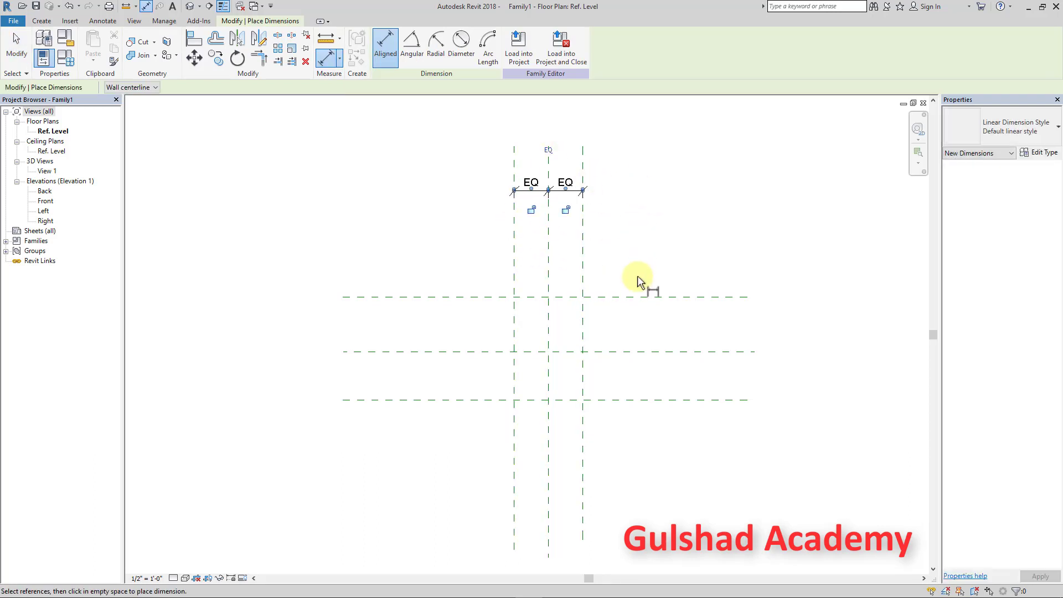
# Step: Place an aligned dimension string across the three horizontal reference planes and make its segments equal (EQ)
pyautogui.click(643, 296)
pyautogui.click(636, 352)
pyautogui.click(631, 400)
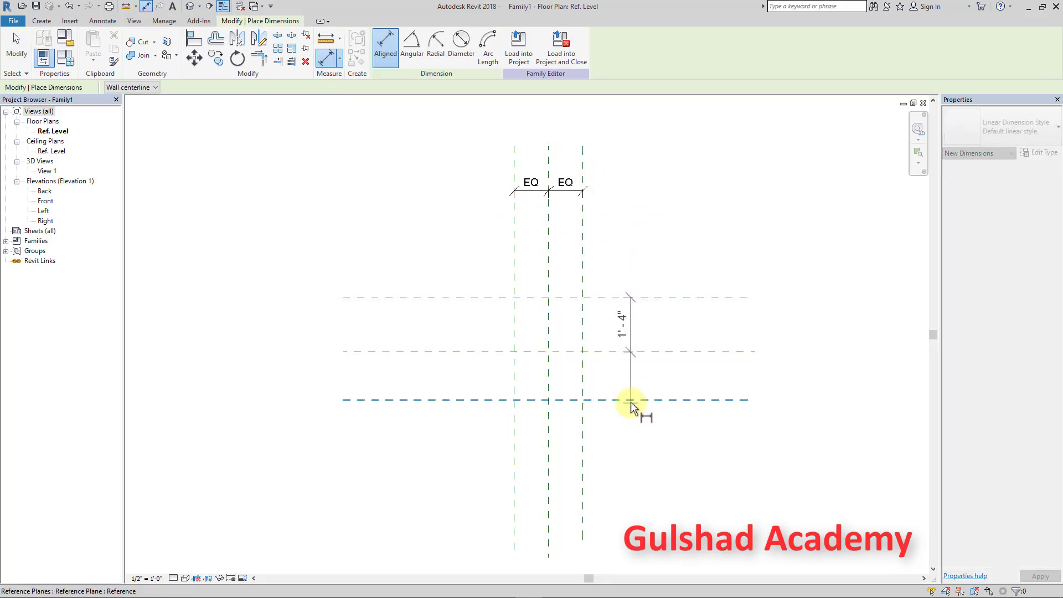
pyautogui.click(766, 426)
pyautogui.click(808, 351)
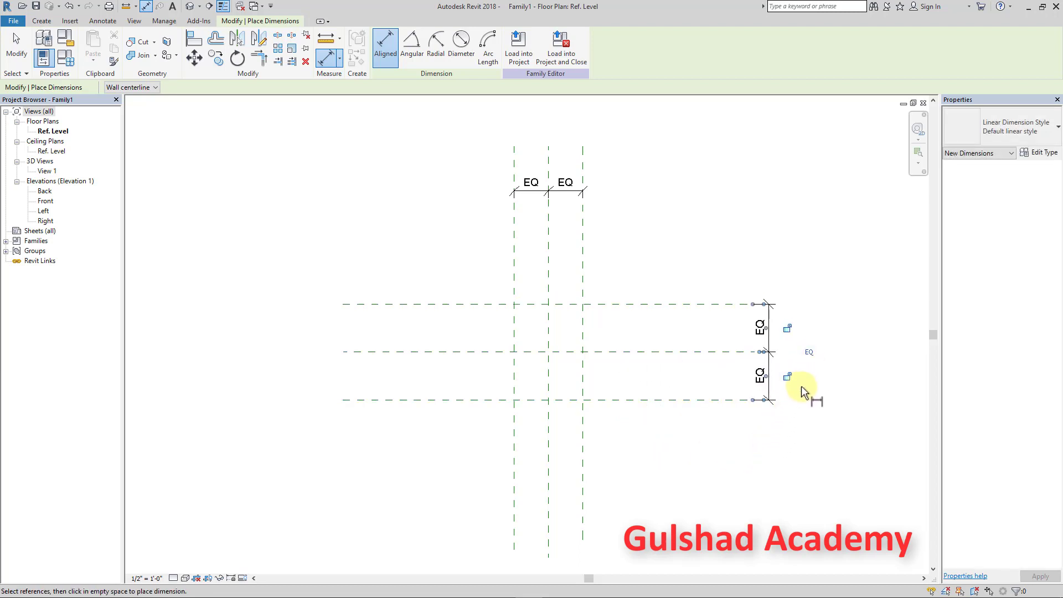
pyautogui.rightClick(801, 386)
pyautogui.click(820, 264)
pyautogui.press('Escape')
pyautogui.press('Escape')
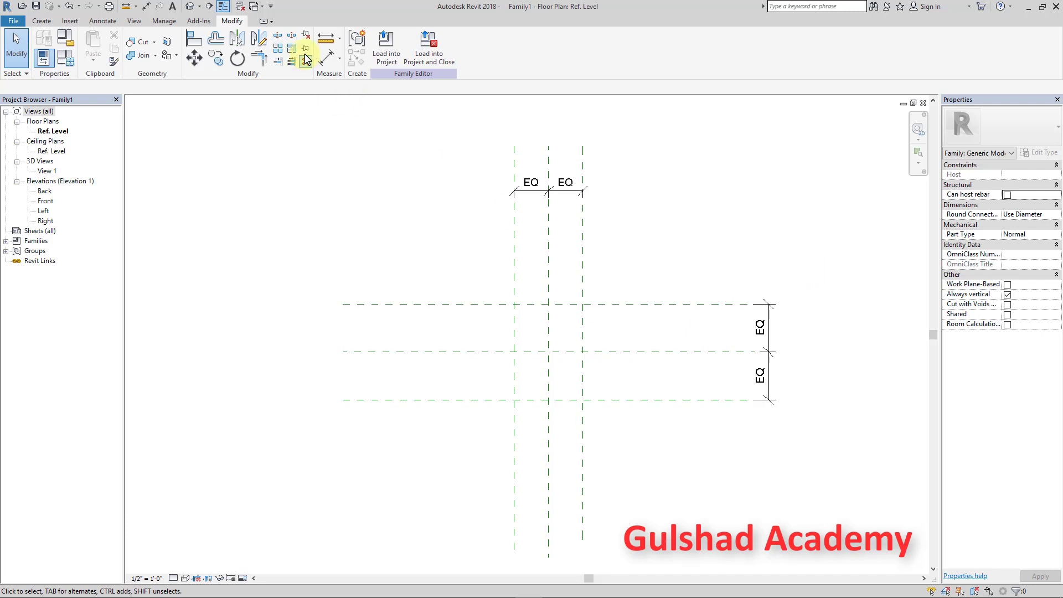
# Step: Add overall aligned dimensions between the two outer vertical planes and between the two outer horizontal planes
pyautogui.click(325, 58)
pyautogui.click(514, 237)
pyautogui.click(582, 237)
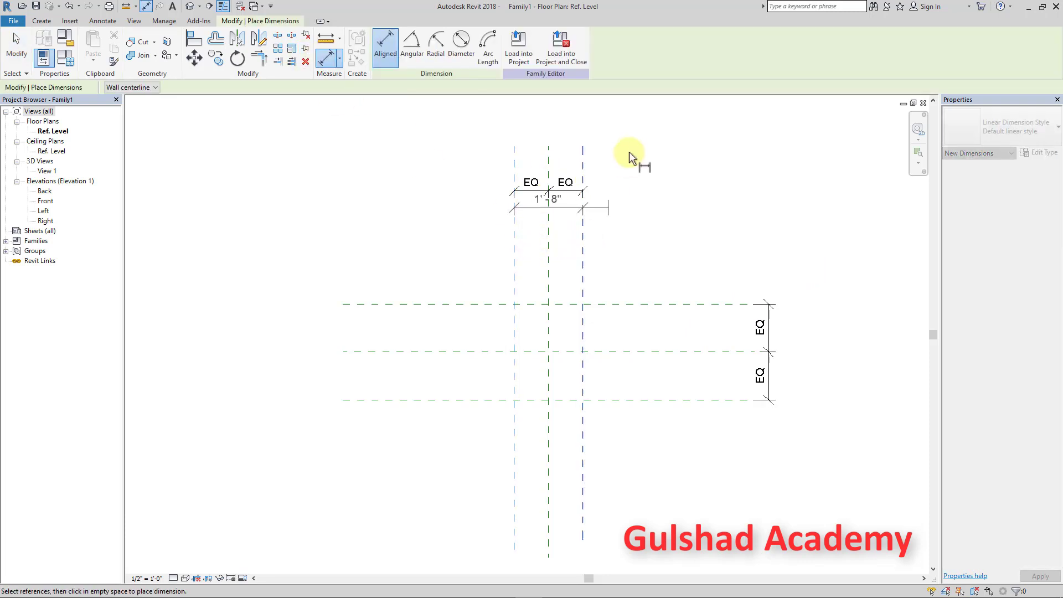
pyautogui.click(630, 157)
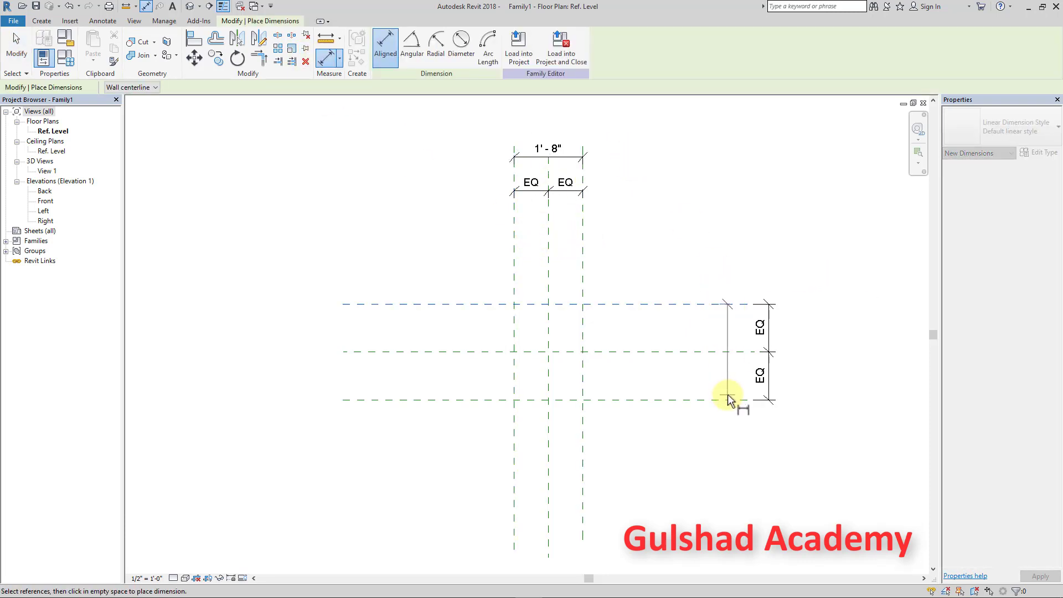
pyautogui.click(731, 400)
pyautogui.click(728, 304)
pyautogui.click(802, 354)
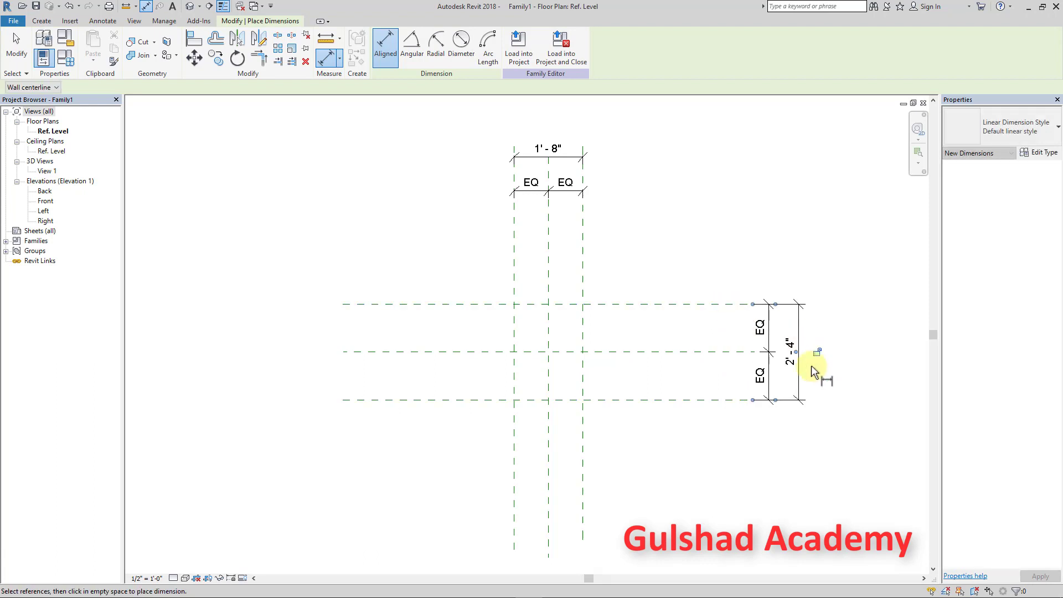
pyautogui.press('Escape')
pyautogui.press('Escape')
# Step: Label the overall dimension between the outer vertical planes with a new family type parameter named A
pyautogui.click(573, 160)
pyautogui.click(491, 47)
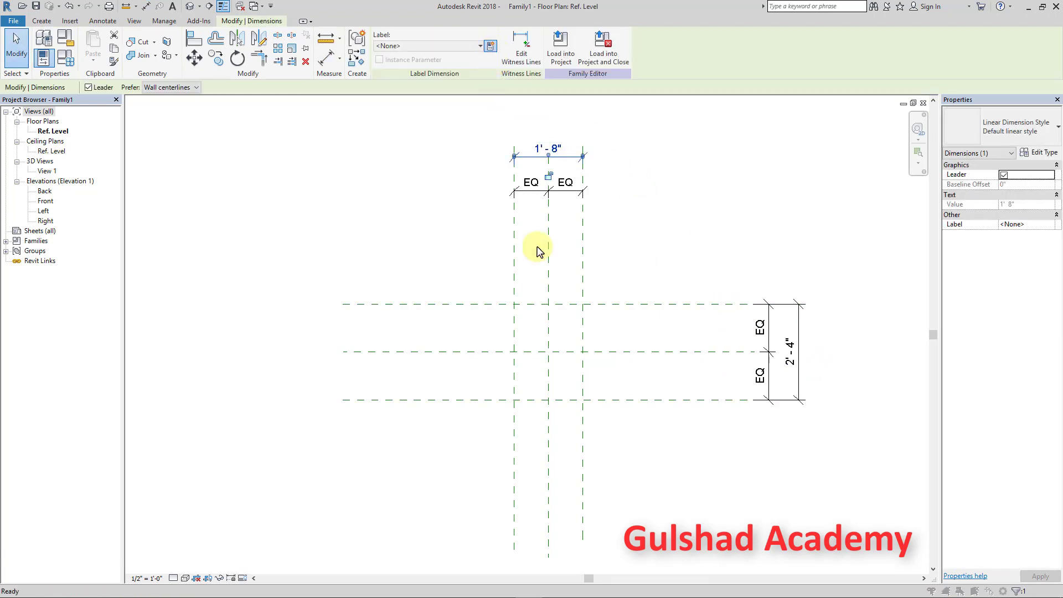
pyautogui.write('A')
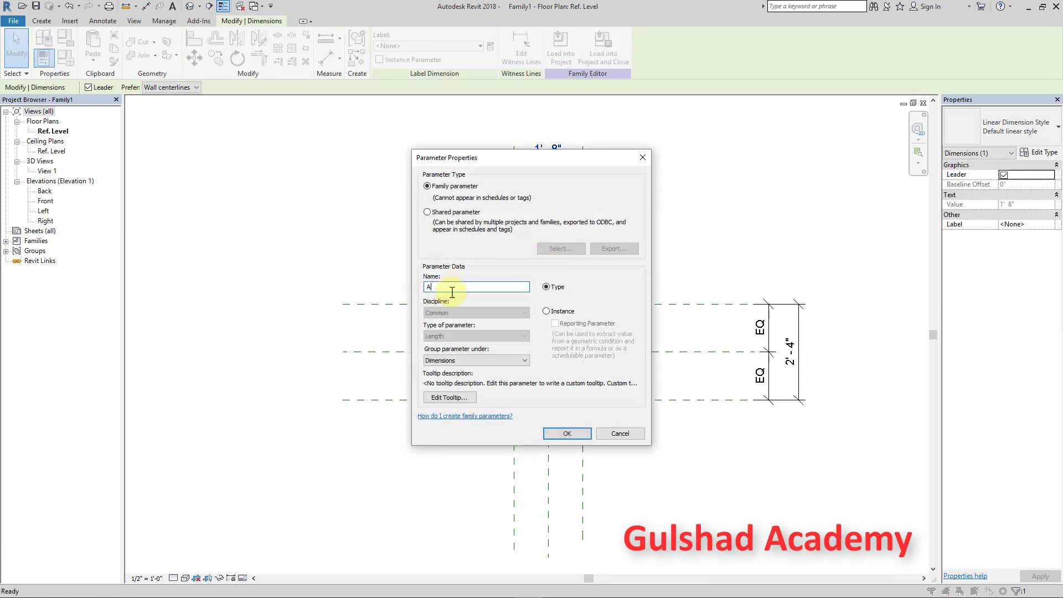
pyautogui.click(568, 434)
pyautogui.click(681, 268)
# Step: Label the overall dimension between the outer horizontal planes with a new family type parameter named B
pyautogui.click(802, 345)
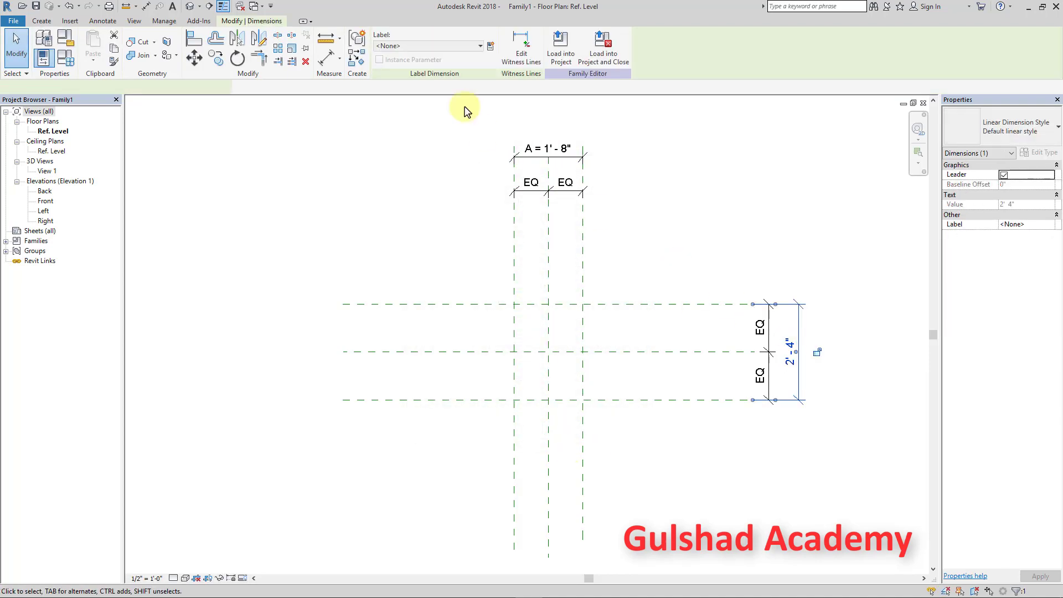
pyautogui.click(490, 47)
pyautogui.write('B')
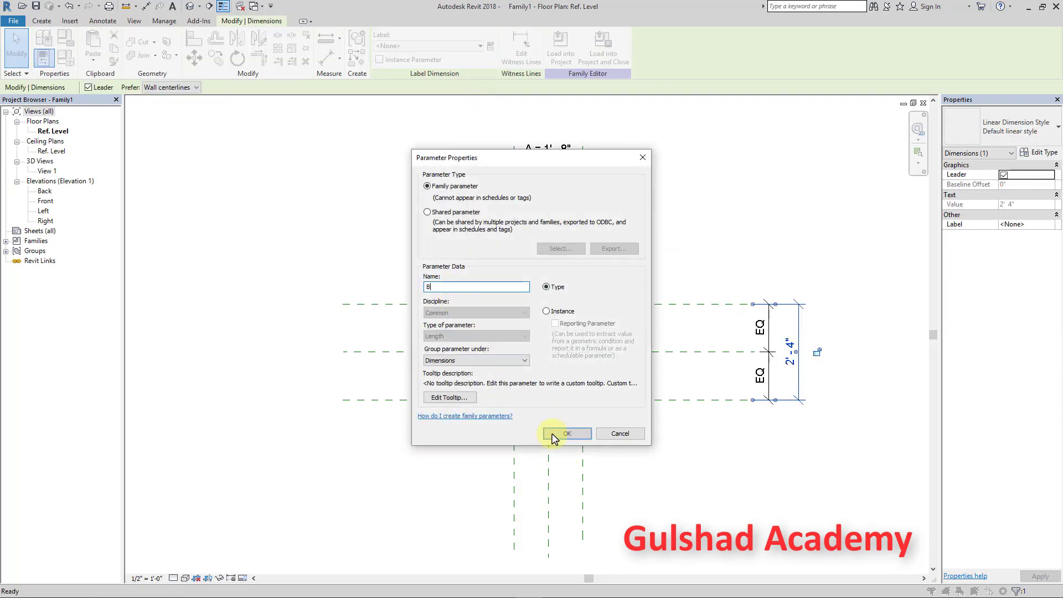
pyautogui.click(567, 434)
pyautogui.click(818, 449)
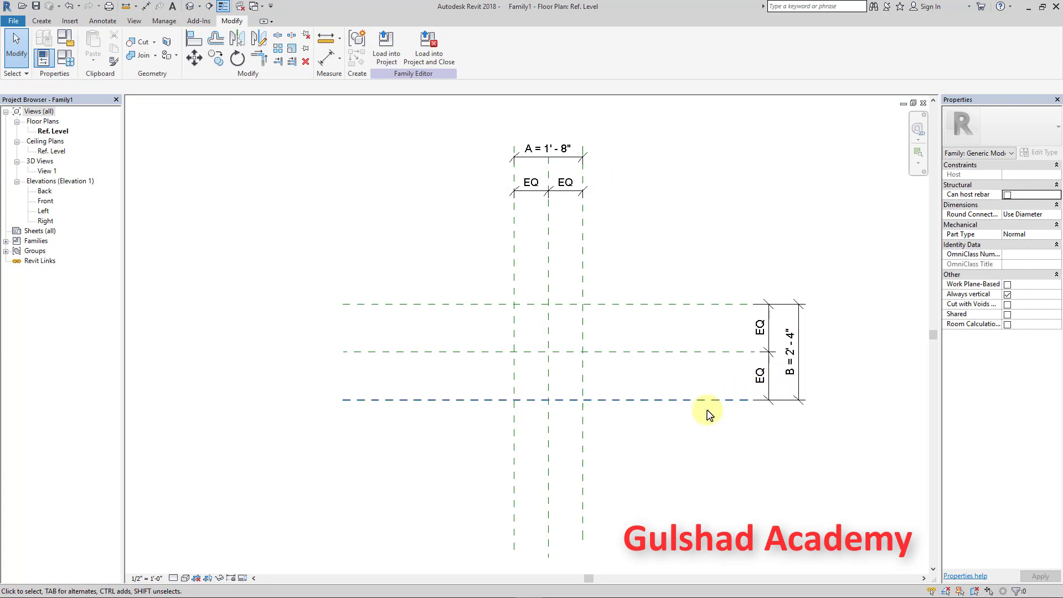
# Step: Enter the formula sqrt(16) for parameter A in Family Types
pyautogui.click(44, 57)
pyautogui.moveTo(325, 138); pyautogui.dragTo(368, 156)
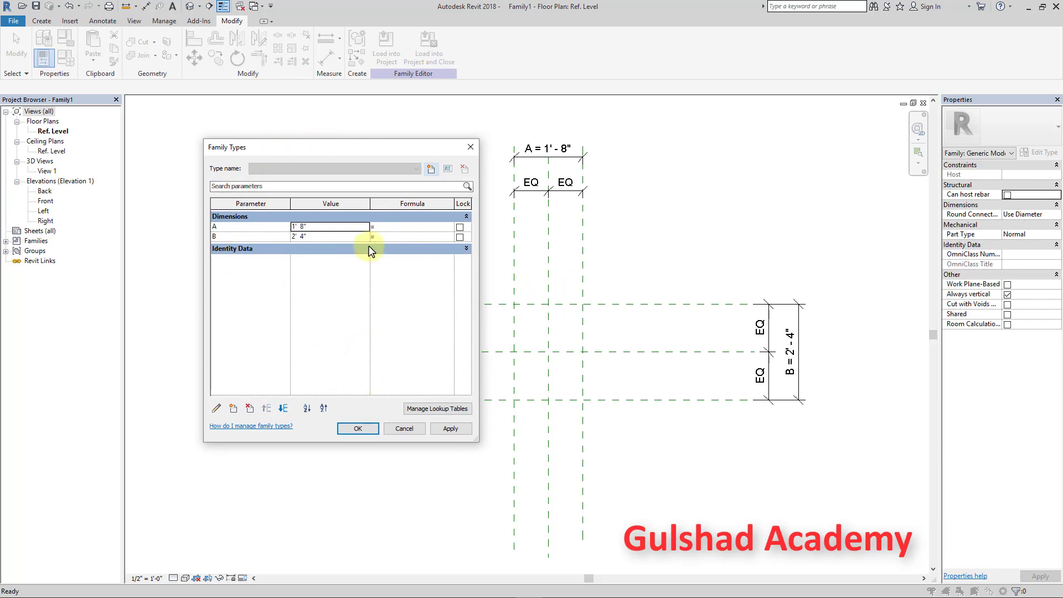
pyautogui.click(424, 223)
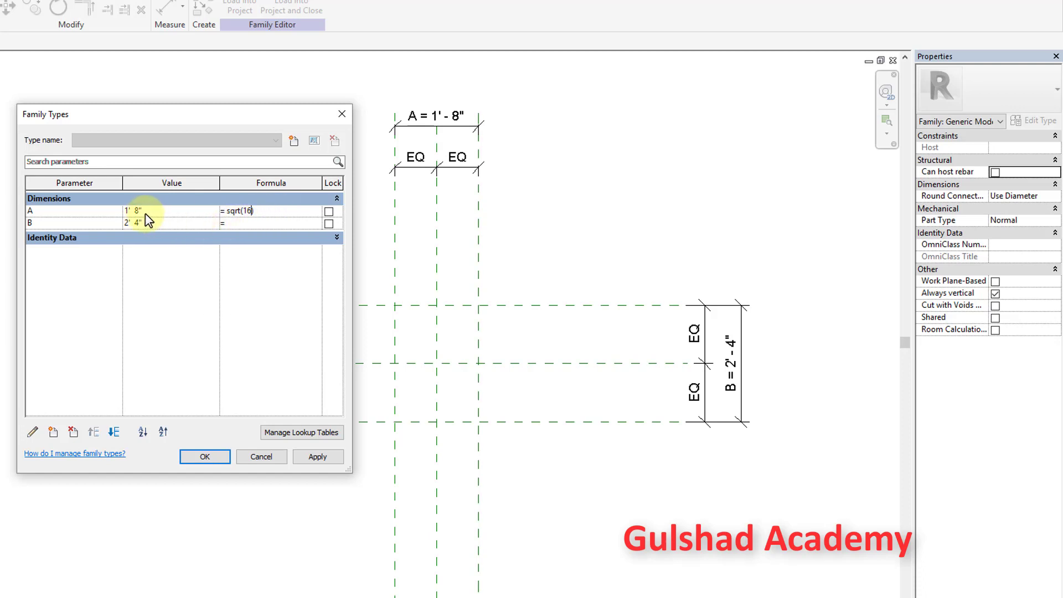
pyautogui.press('Return')
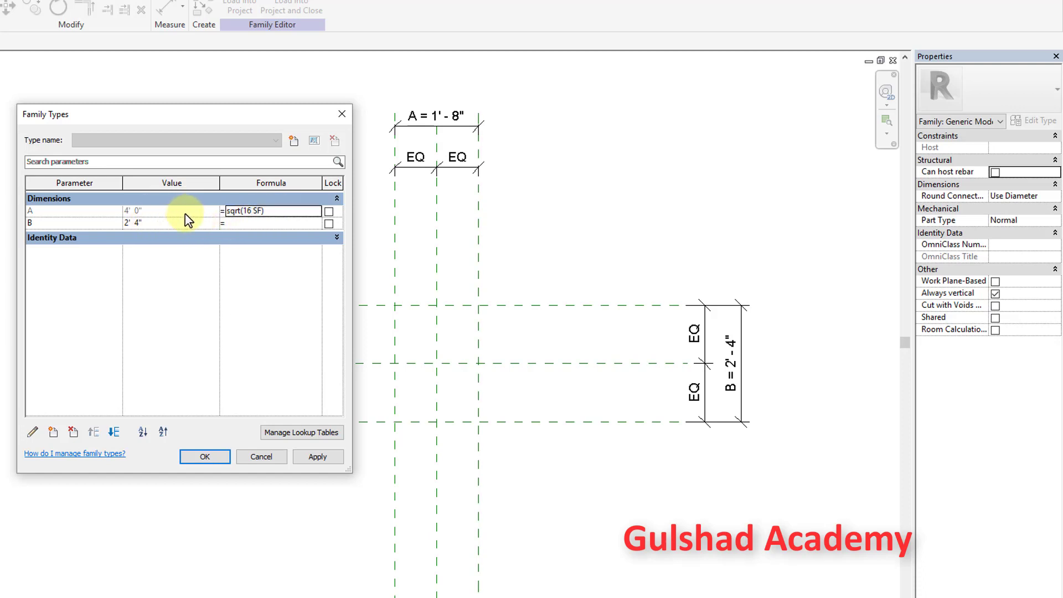
# Step: Change the formula of parameter A to sqrt(25) and apply it to the family, keeping the dimensioned planes in view
pyautogui.click(252, 210)
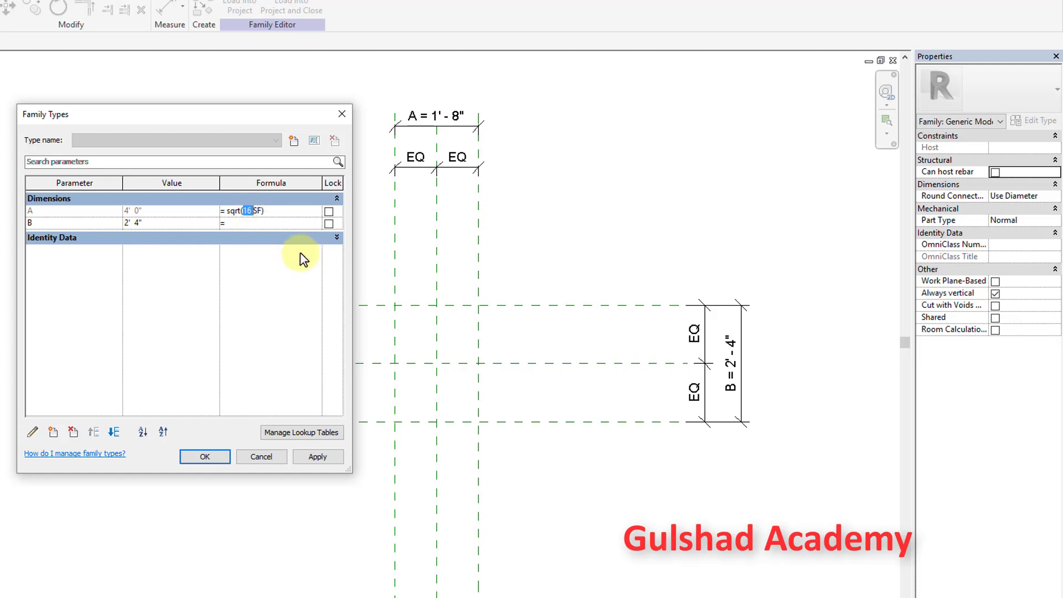
pyautogui.click(289, 273)
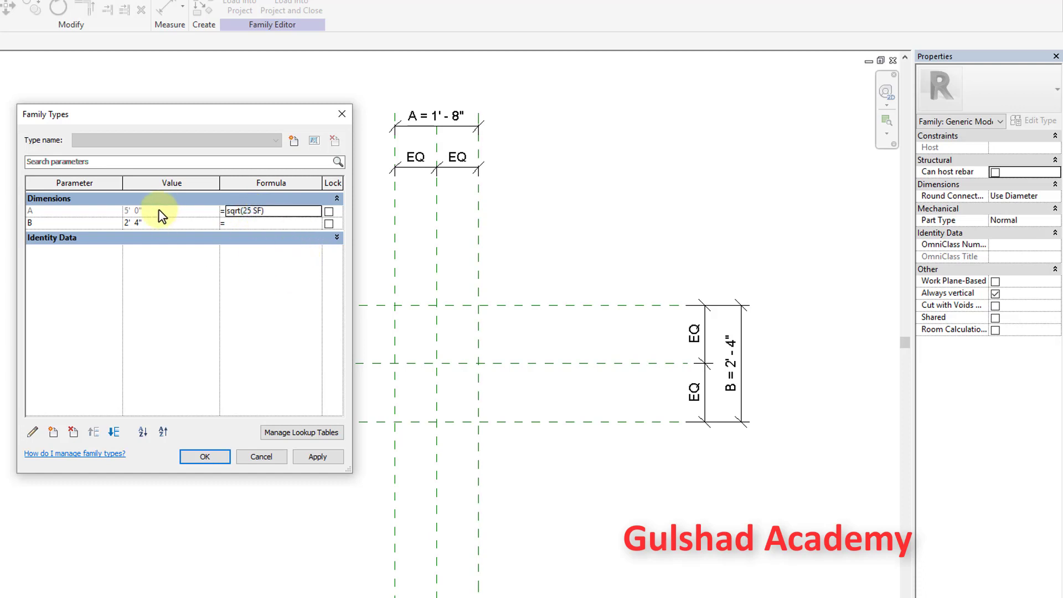
pyautogui.click(316, 457)
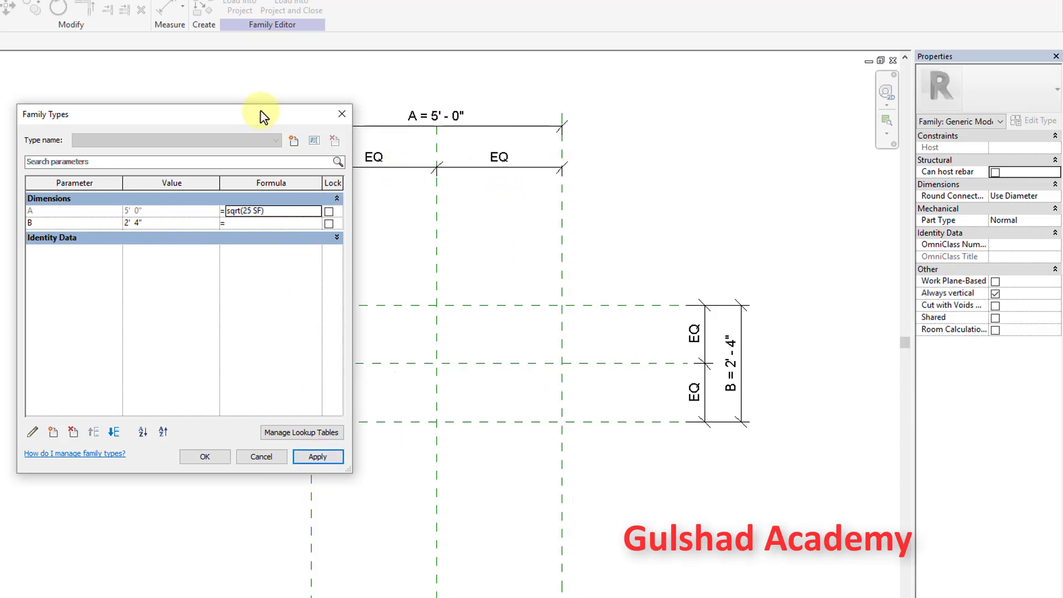
pyautogui.moveTo(261, 114); pyautogui.dragTo(133, 117)
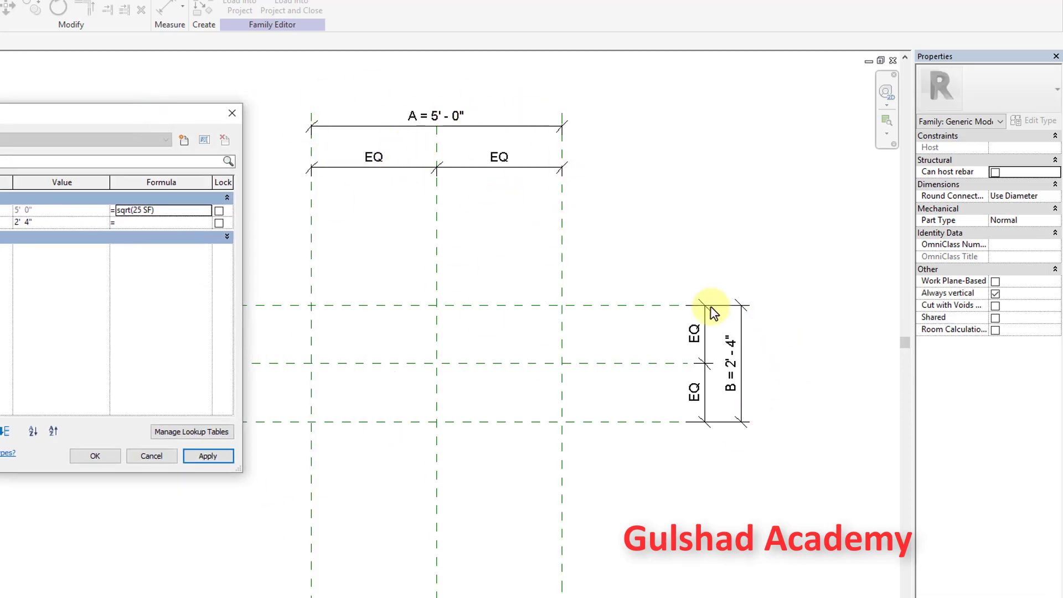
pyautogui.click(171, 234)
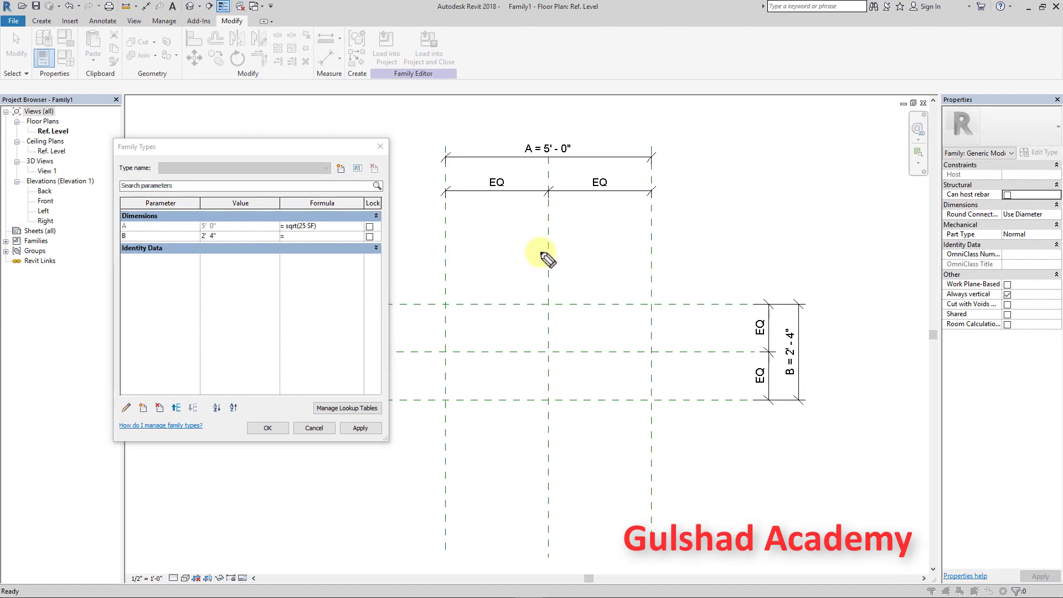
pyautogui.moveTo(472, 267); pyautogui.dragTo(492, 269)
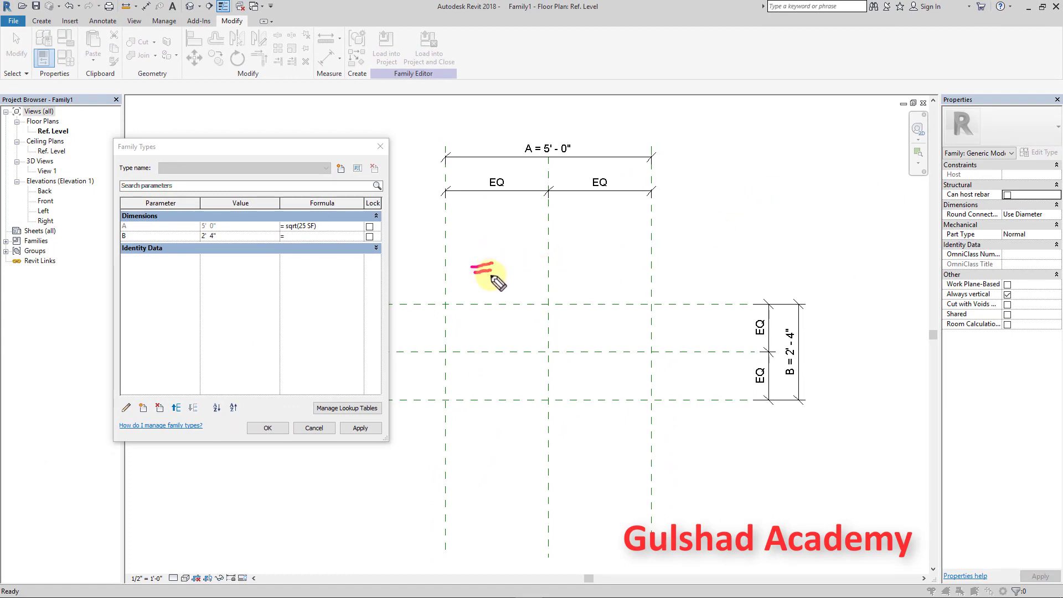
pyautogui.moveTo(282, 266); pyautogui.dragTo(283, 252)
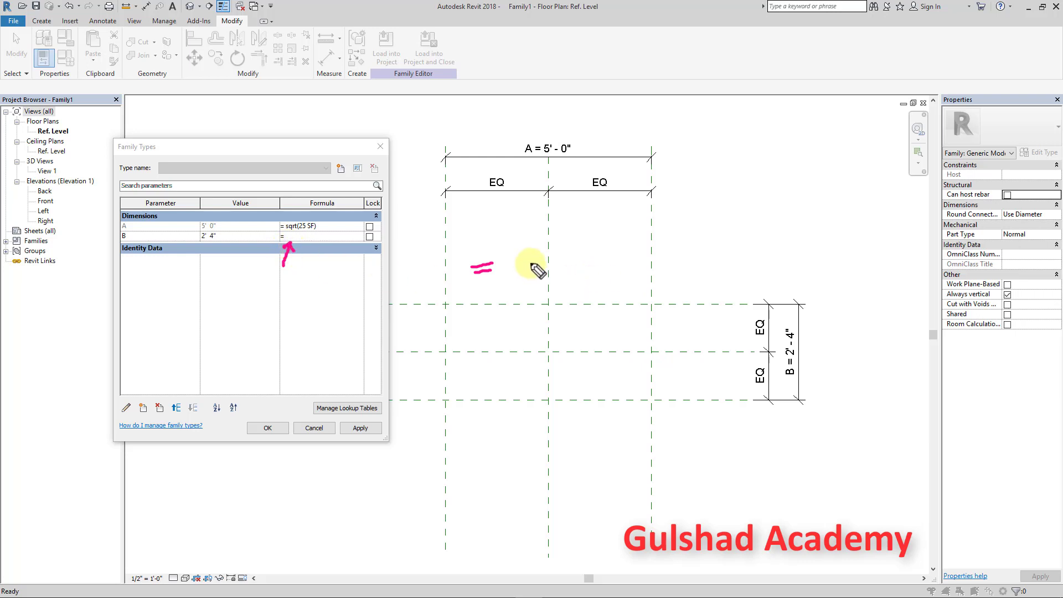
pyautogui.moveTo(515, 247); pyautogui.dragTo(520, 262)
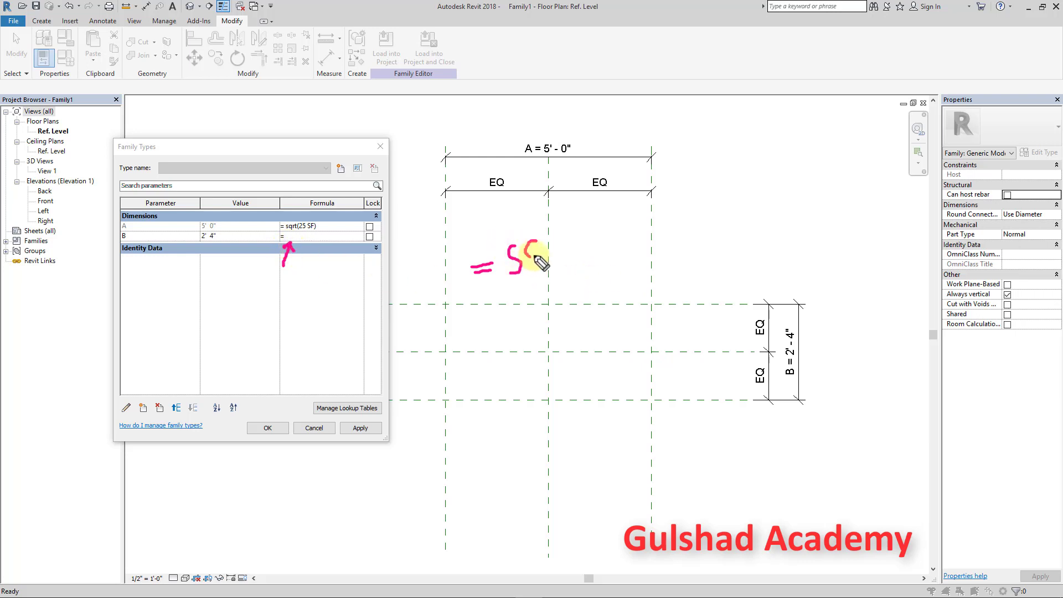
pyautogui.moveTo(532, 251)
pyautogui.mouseDown()
pyautogui.moveTo(547, 264)
pyautogui.moveTo(554, 237)
pyautogui.moveTo(580, 223)
pyautogui.moveTo(616, 253)
pyautogui.mouseUp()
pyautogui.moveTo(643, 198)
pyautogui.mouseDown()
pyautogui.moveTo(669, 230)
pyautogui.moveTo(660, 251)
pyautogui.mouseUp()
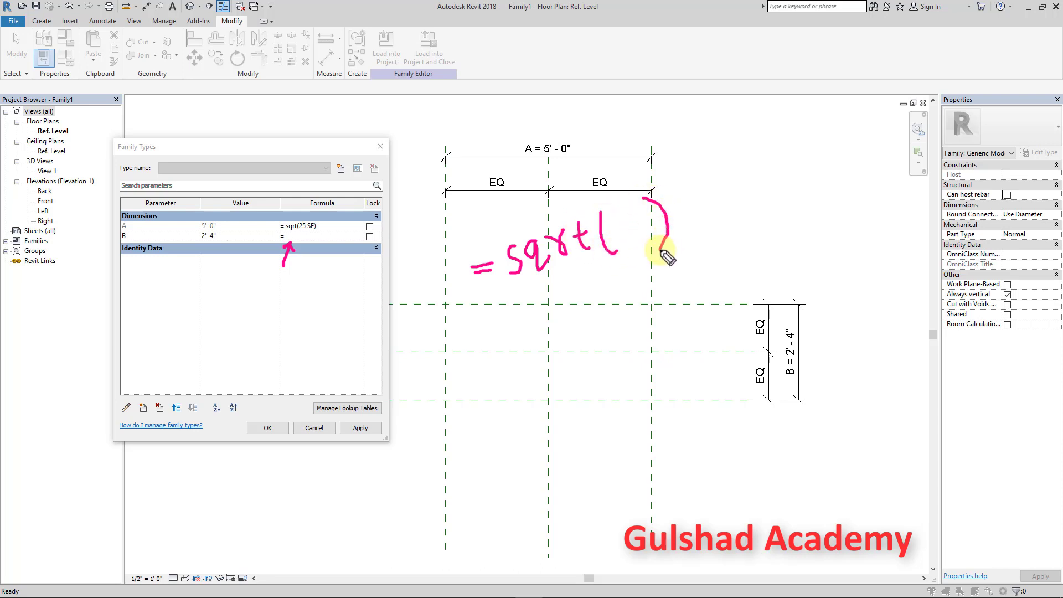
pyautogui.moveTo(619, 221)
pyautogui.mouseDown()
pyautogui.moveTo(623, 237)
pyautogui.moveTo(635, 236)
pyautogui.moveTo(650, 210)
pyautogui.mouseUp()
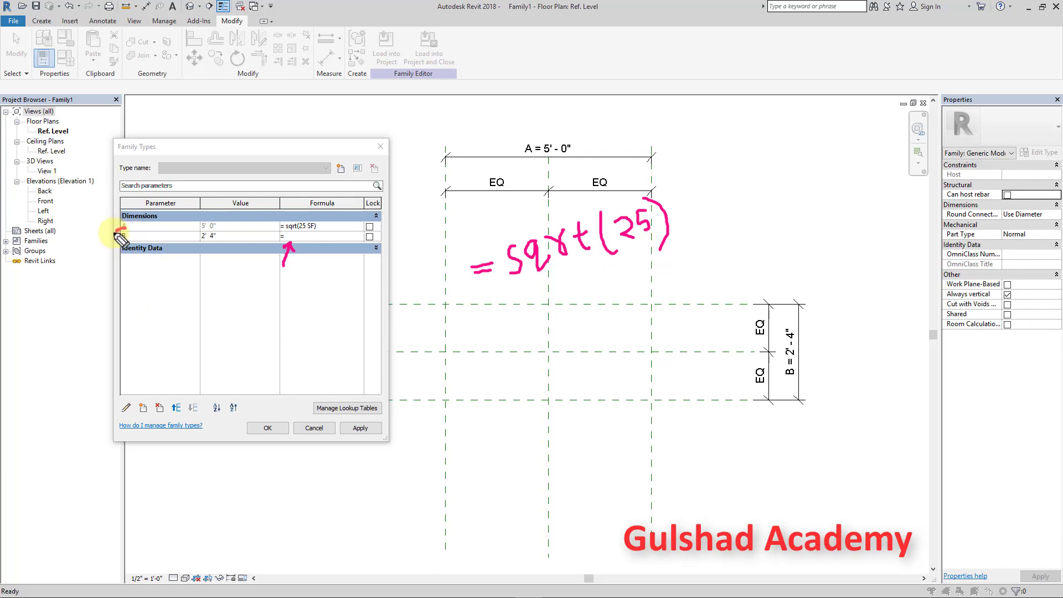
pyautogui.moveTo(119, 231)
pyautogui.mouseDown()
pyautogui.moveTo(147, 238)
pyautogui.moveTo(130, 235)
pyautogui.mouseUp()
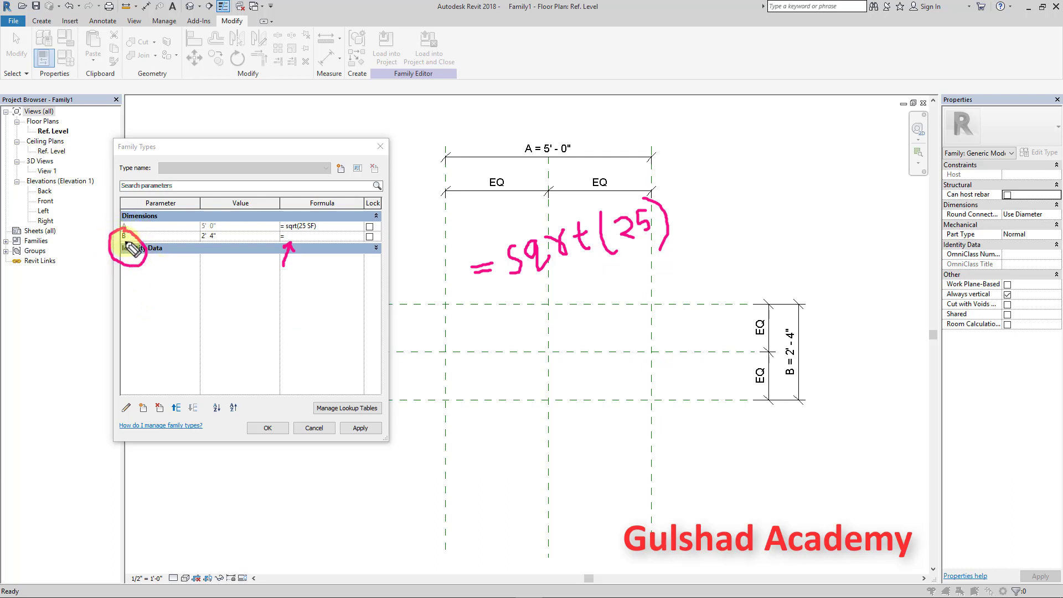
pyautogui.moveTo(482, 318); pyautogui.dragTo(498, 313)
pyautogui.moveTo(485, 332)
pyautogui.mouseDown()
pyautogui.moveTo(550, 301)
pyautogui.moveTo(560, 316)
pyautogui.moveTo(570, 289)
pyautogui.moveTo(604, 296)
pyautogui.moveTo(608, 277)
pyautogui.moveTo(635, 297)
pyautogui.moveTo(647, 262)
pyautogui.moveTo(664, 280)
pyautogui.moveTo(646, 299)
pyautogui.mouseUp()
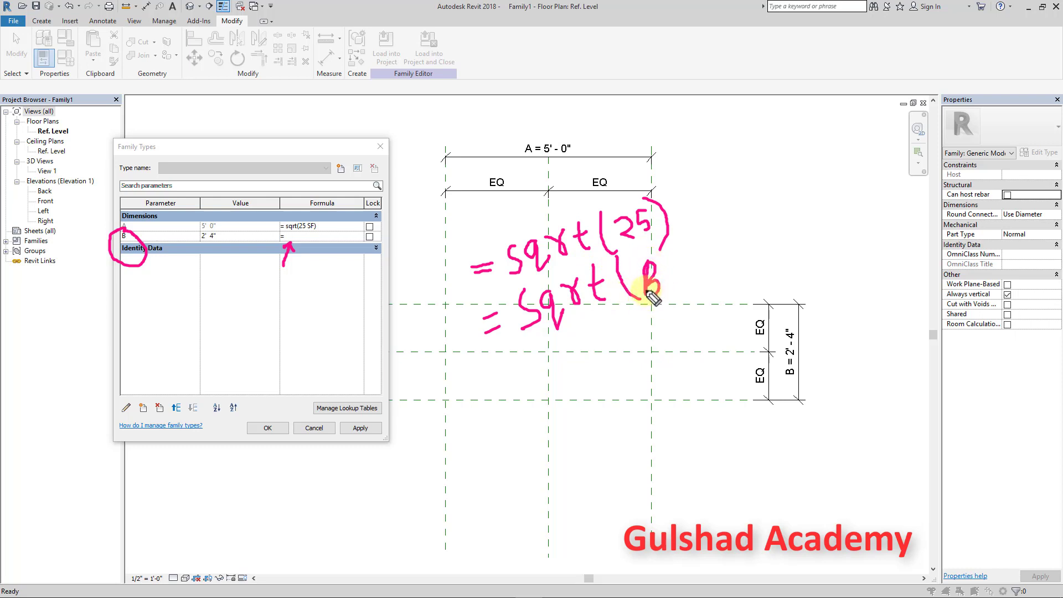
pyautogui.moveTo(669, 249); pyautogui.dragTo(681, 304)
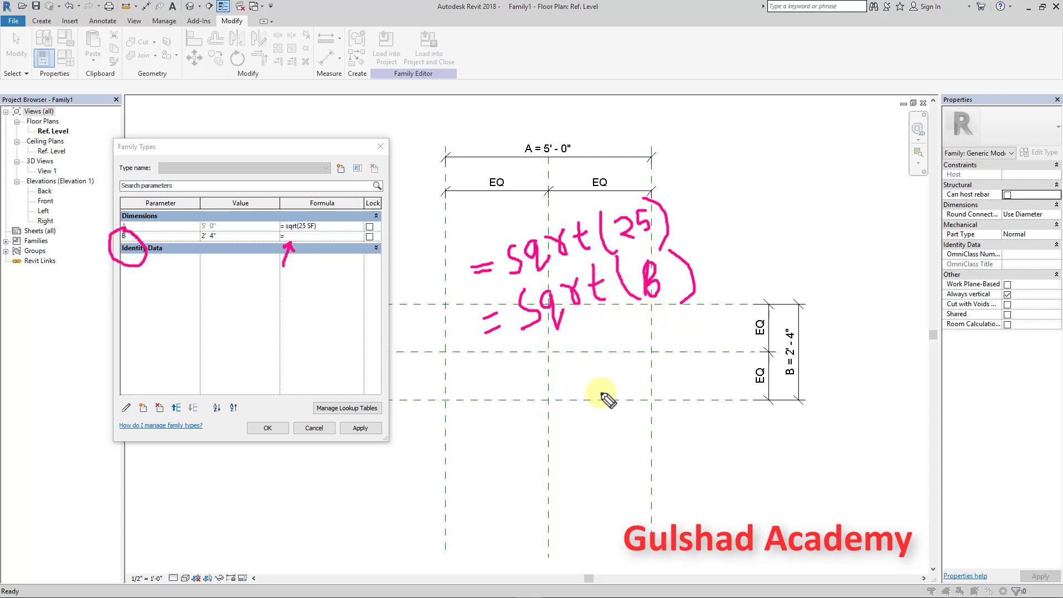
pyautogui.moveTo(551, 471)
pyautogui.mouseDown()
pyautogui.moveTo(582, 455)
pyautogui.moveTo(582, 440)
pyautogui.mouseUp()
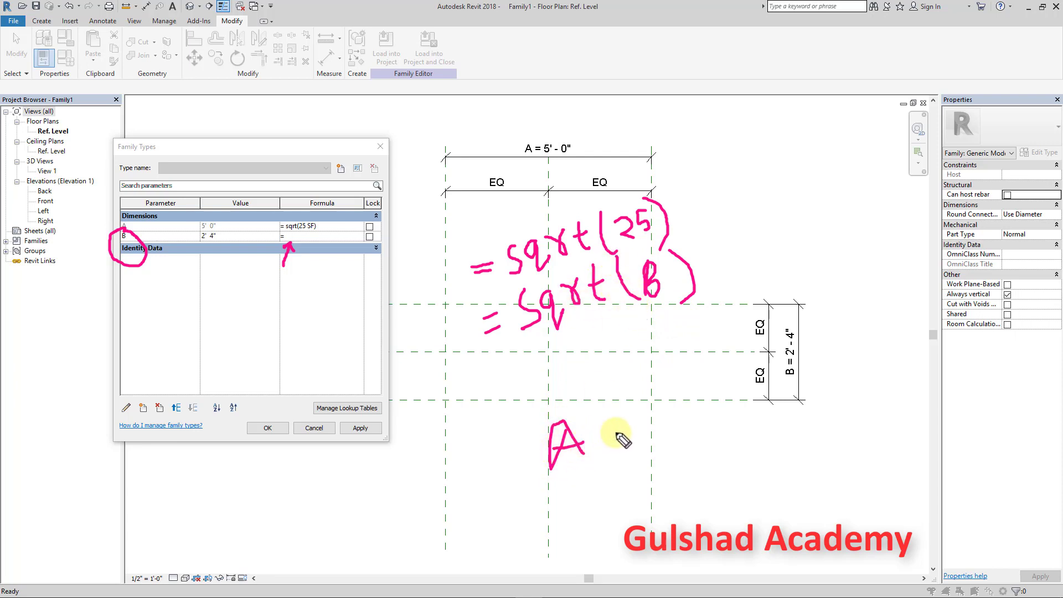
pyautogui.moveTo(621, 409)
pyautogui.mouseDown()
pyautogui.moveTo(627, 430)
pyautogui.moveTo(638, 422)
pyautogui.moveTo(625, 427)
pyautogui.mouseUp()
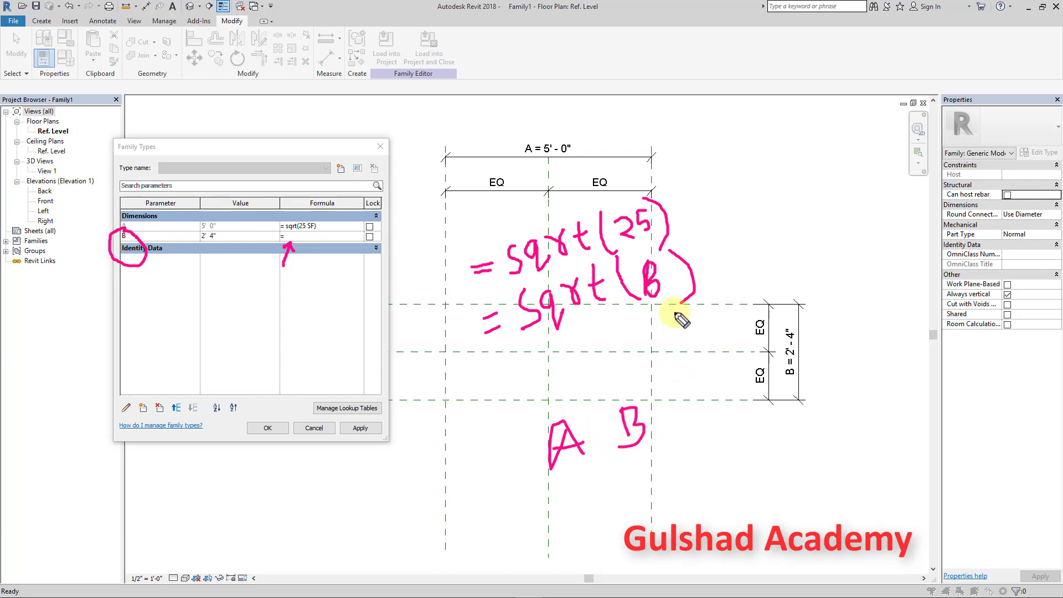
pyautogui.moveTo(643, 332)
pyautogui.mouseDown()
pyautogui.moveTo(654, 311)
pyautogui.moveTo(659, 329)
pyautogui.mouseUp()
pyautogui.moveTo(585, 394)
pyautogui.mouseDown()
pyautogui.moveTo(536, 413)
pyautogui.moveTo(696, 448)
pyautogui.moveTo(585, 394)
pyautogui.mouseUp()
pyautogui.moveTo(587, 380); pyautogui.dragTo(576, 392)
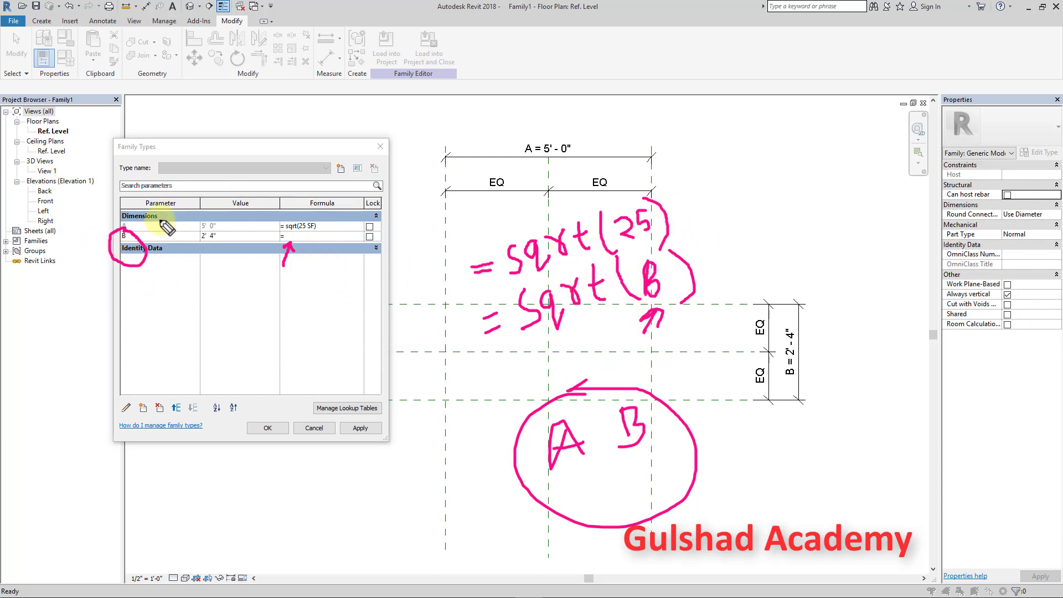
pyautogui.moveTo(153, 227)
pyautogui.mouseDown()
pyautogui.moveTo(177, 218)
pyautogui.moveTo(177, 232)
pyautogui.mouseUp()
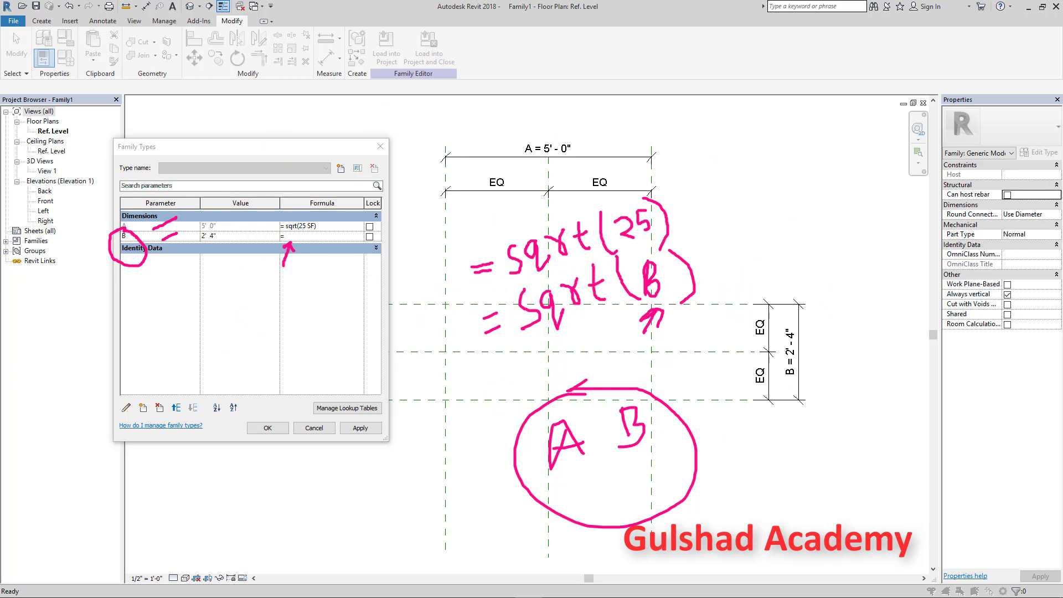
pyautogui.press('Escape')
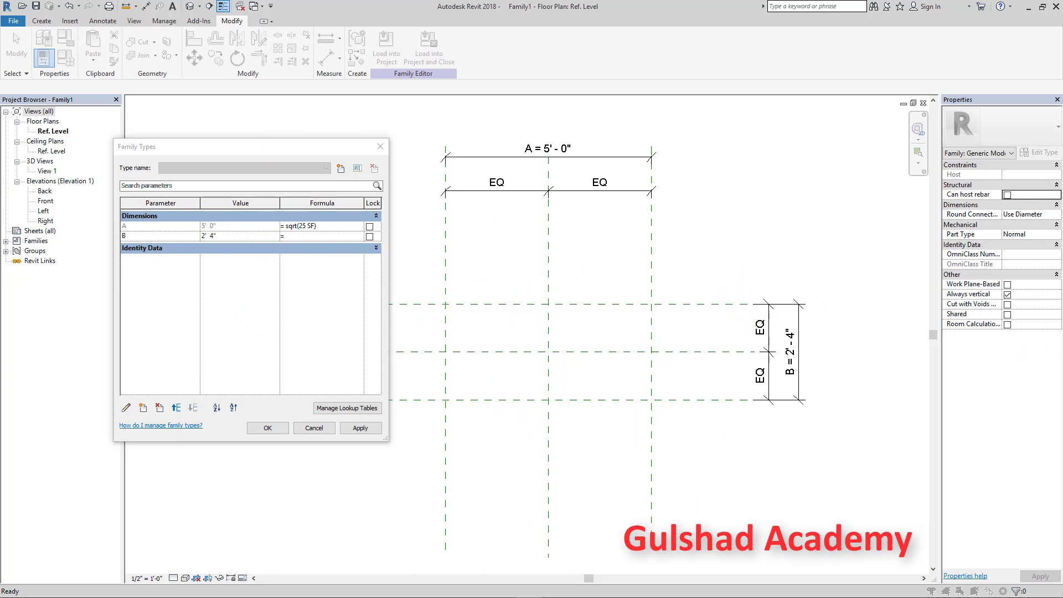
# Step: Try to drive parameter B with the formula sqrt(A), then clear the formula
pyautogui.click(310, 235)
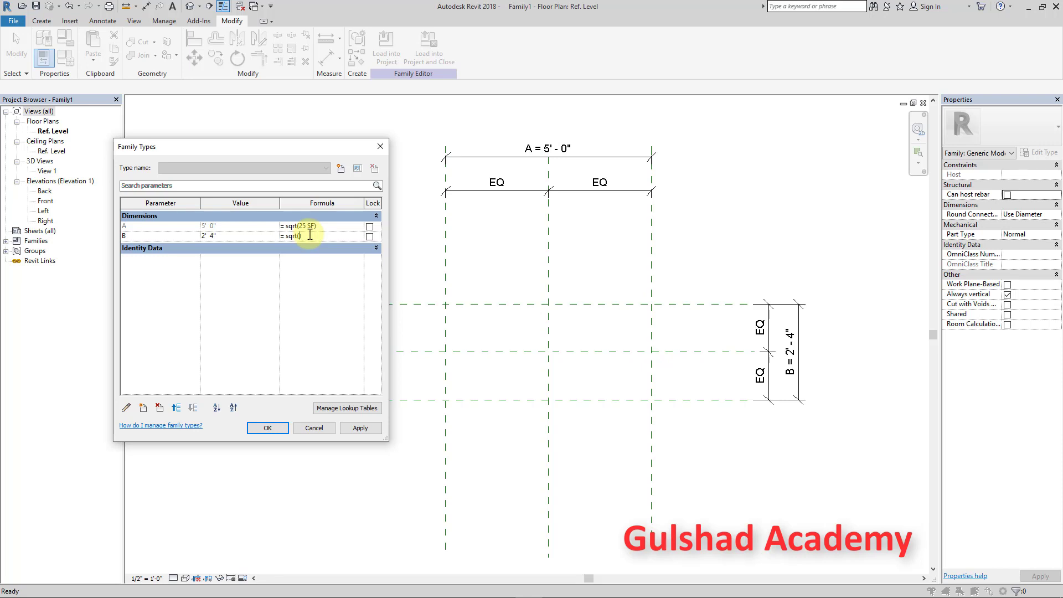
pyautogui.click(339, 302)
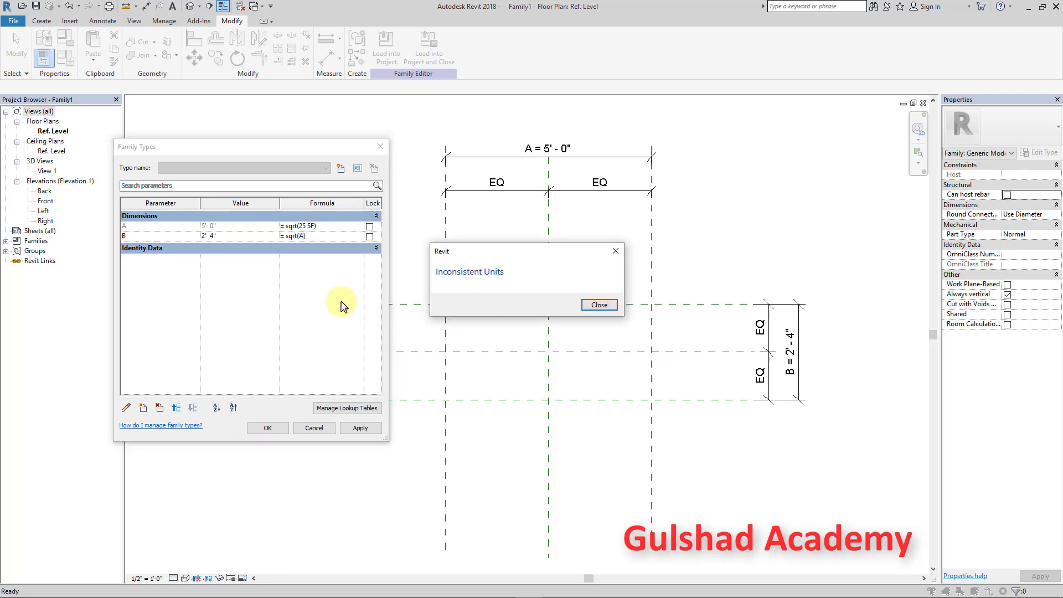
pyautogui.click(615, 250)
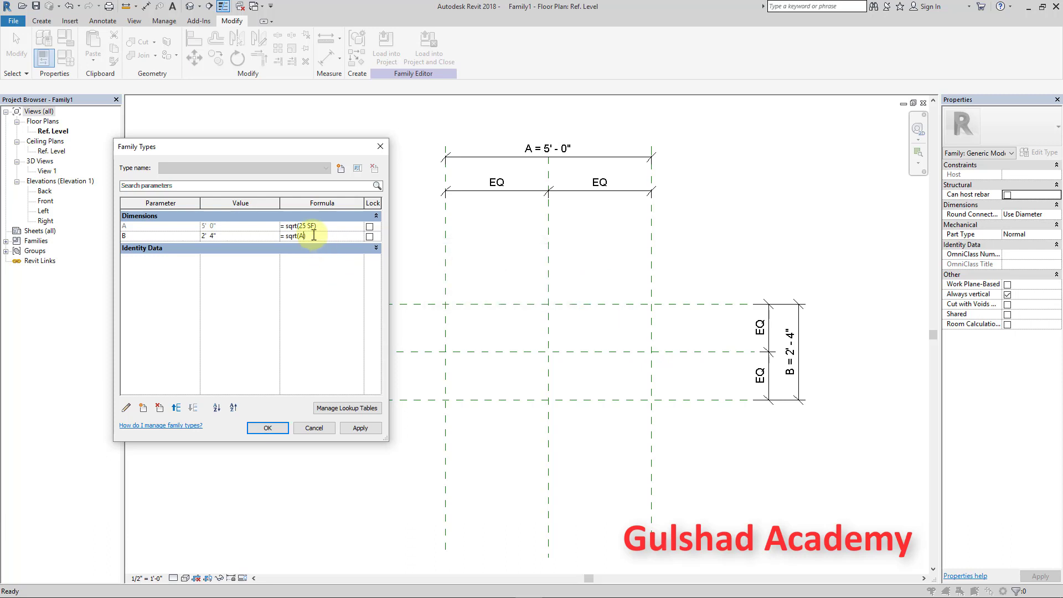
pyautogui.click(305, 316)
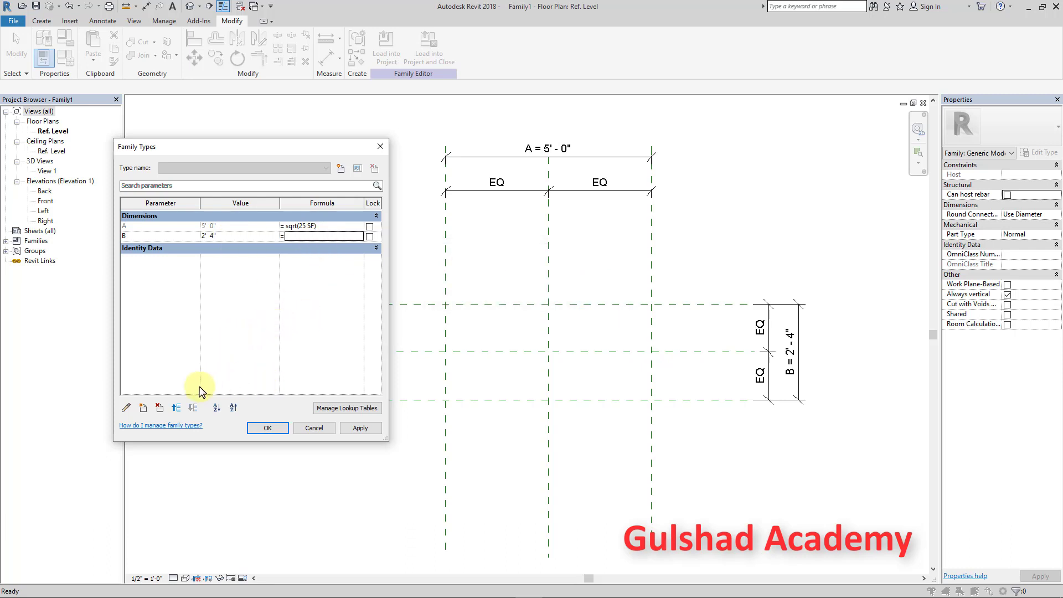
# Step: Begin a new family type parameter named C in the Common discipline, with Area as its parameter type
pyautogui.click(144, 409)
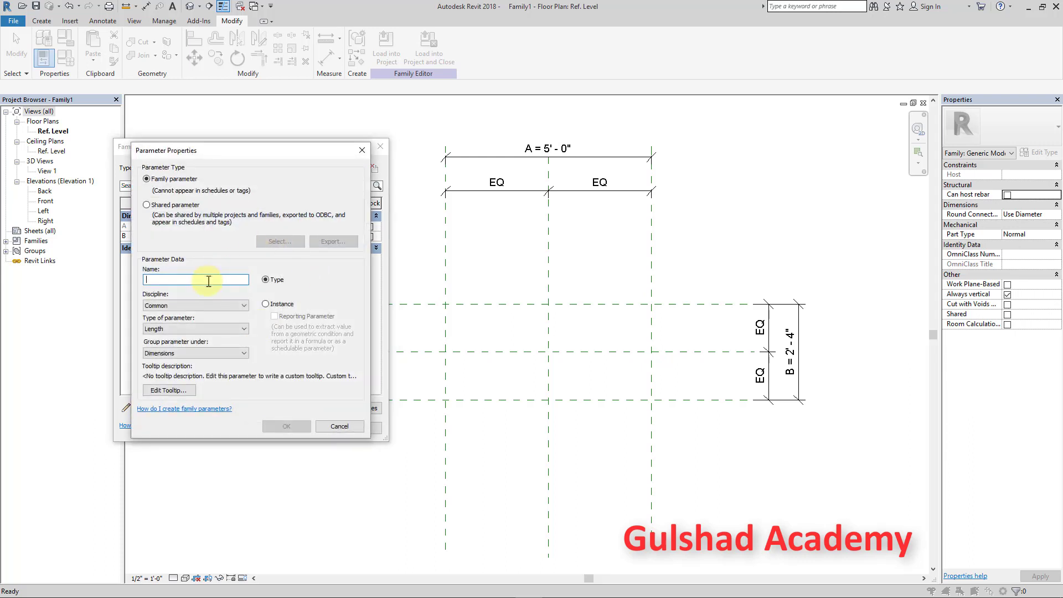
pyautogui.click(158, 331)
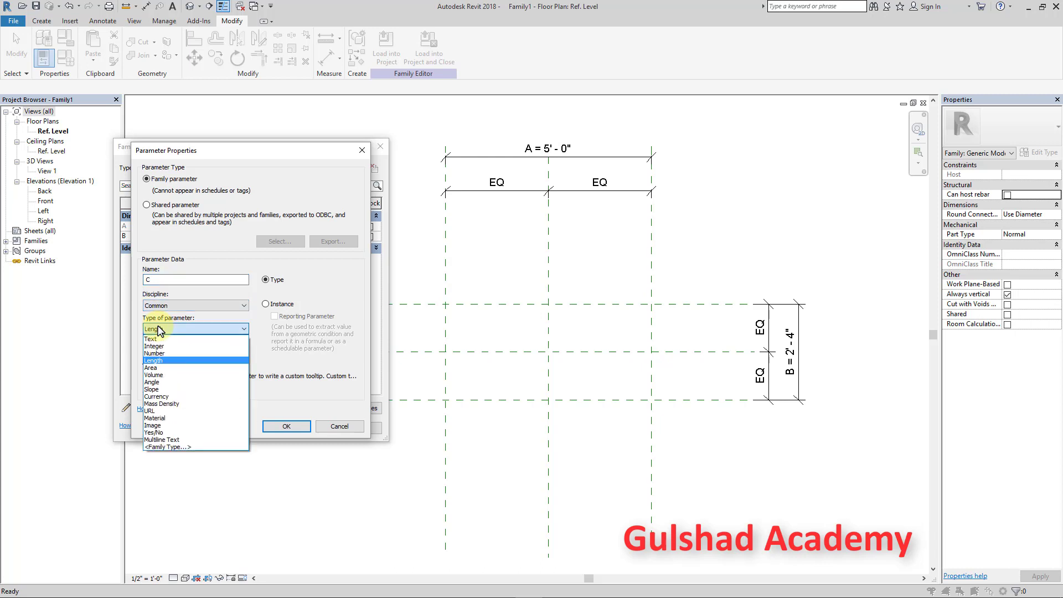
pyautogui.click(160, 368)
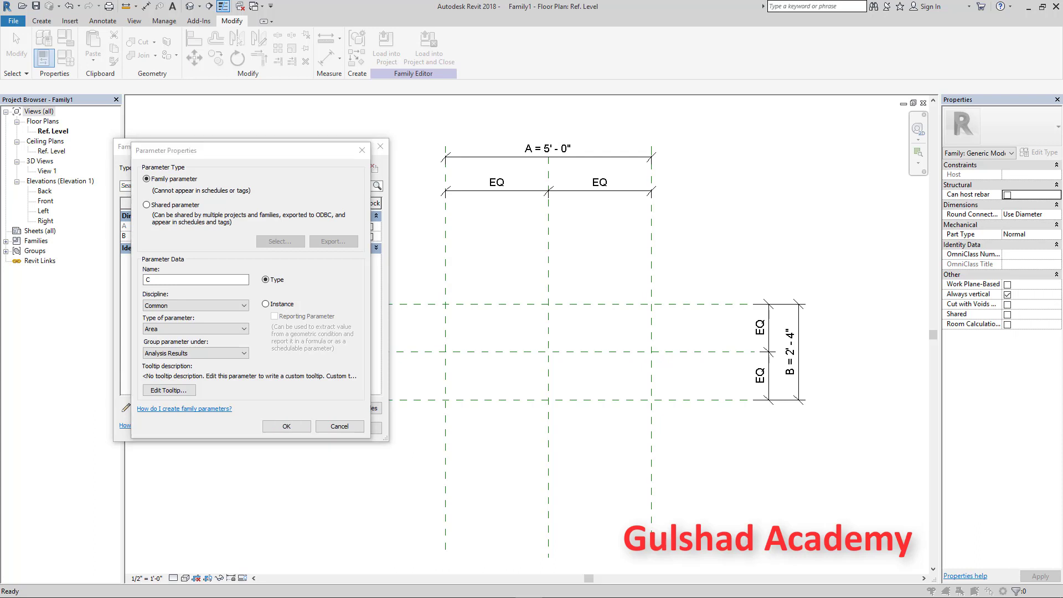
pyautogui.moveTo(768, 184)
pyautogui.mouseDown()
pyautogui.moveTo(800, 194)
pyautogui.moveTo(819, 171)
pyautogui.moveTo(843, 164)
pyautogui.mouseUp()
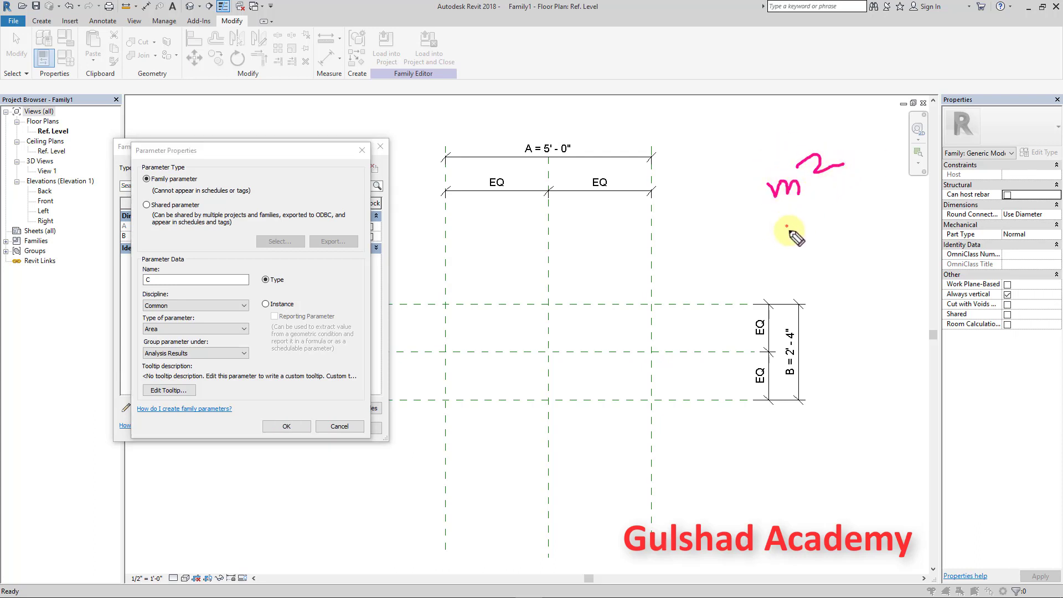
pyautogui.moveTo(797, 235); pyautogui.dragTo(812, 238)
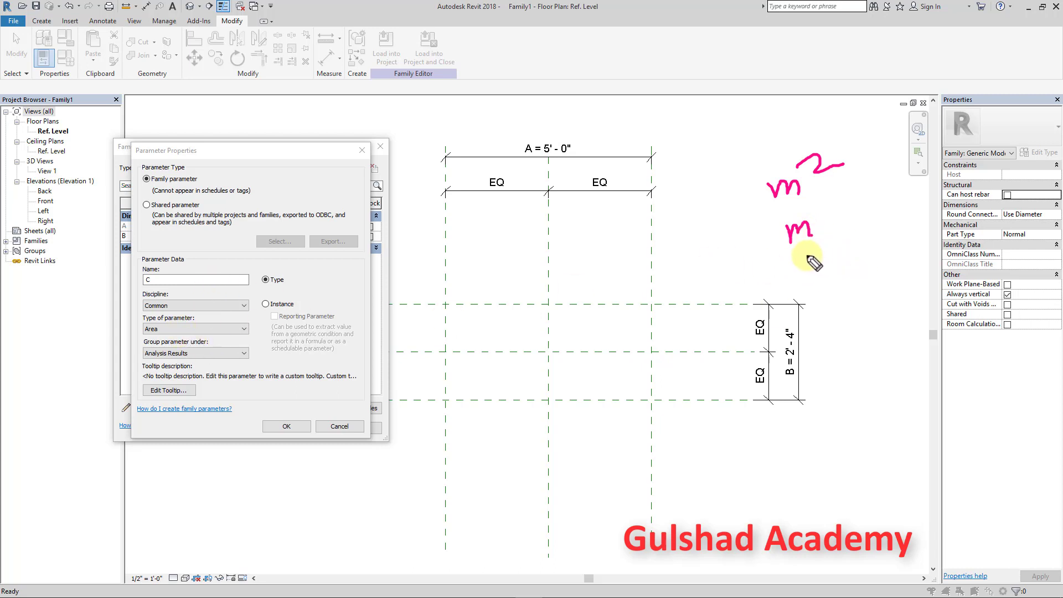
pyautogui.moveTo(822, 135)
pyautogui.mouseDown()
pyautogui.moveTo(748, 202)
pyautogui.moveTo(846, 162)
pyautogui.moveTo(845, 138)
pyautogui.mouseUp()
pyautogui.moveTo(700, 297)
pyautogui.mouseDown()
pyautogui.moveTo(573, 297)
pyautogui.moveTo(611, 387)
pyautogui.moveTo(682, 317)
pyautogui.moveTo(689, 331)
pyautogui.mouseUp()
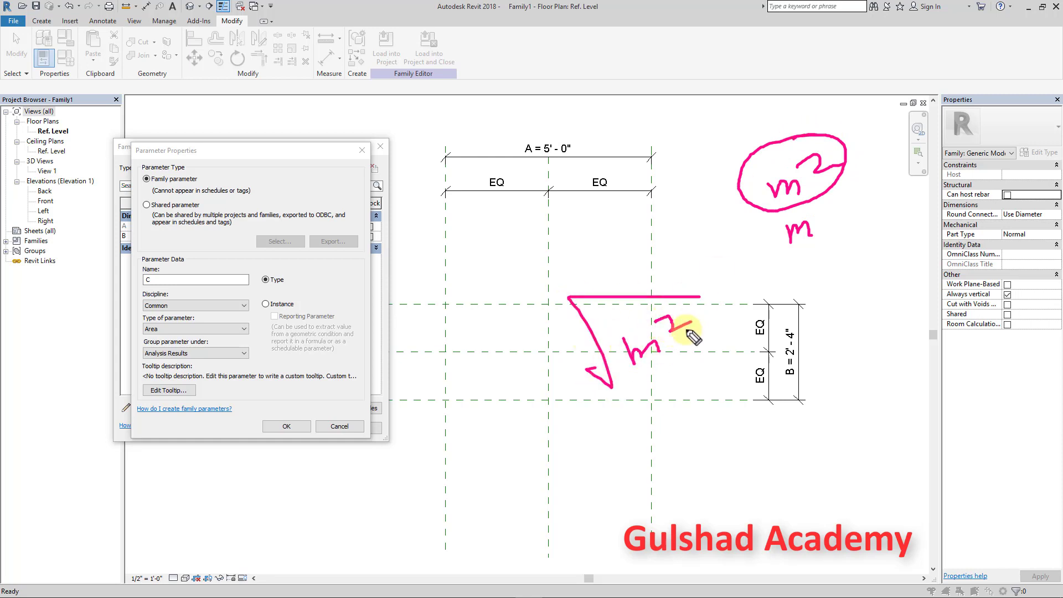
pyautogui.moveTo(771, 390)
pyautogui.mouseDown()
pyautogui.moveTo(588, 419)
pyautogui.moveTo(604, 486)
pyautogui.moveTo(588, 491)
pyautogui.mouseUp()
pyautogui.moveTo(627, 458)
pyautogui.mouseDown()
pyautogui.moveTo(636, 474)
pyautogui.moveTo(667, 462)
pyautogui.mouseUp()
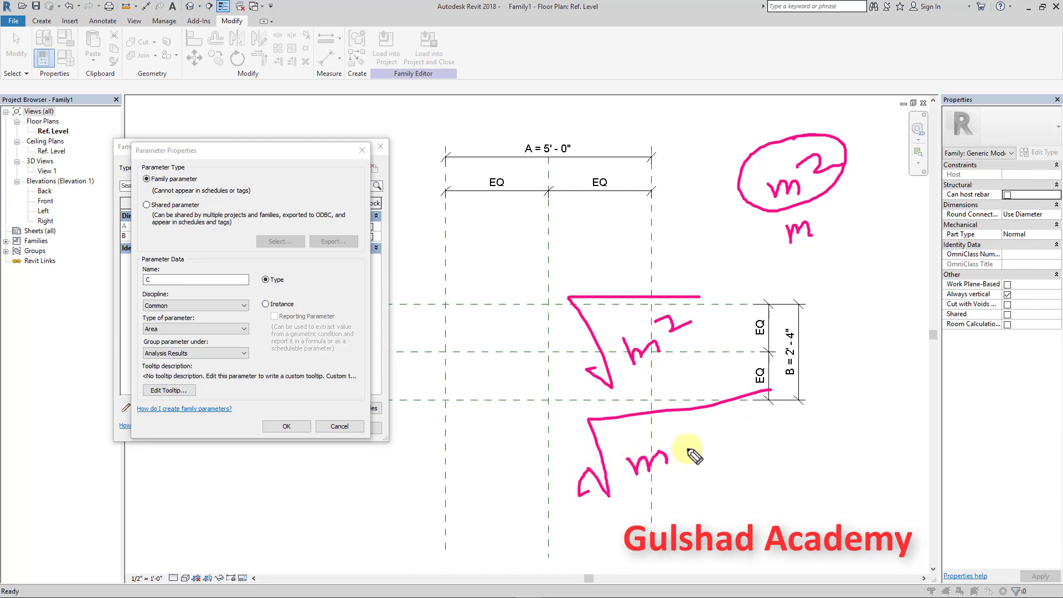
pyautogui.moveTo(713, 429)
pyautogui.mouseDown()
pyautogui.moveTo(705, 459)
pyautogui.moveTo(747, 434)
pyautogui.moveTo(777, 433)
pyautogui.mouseUp()
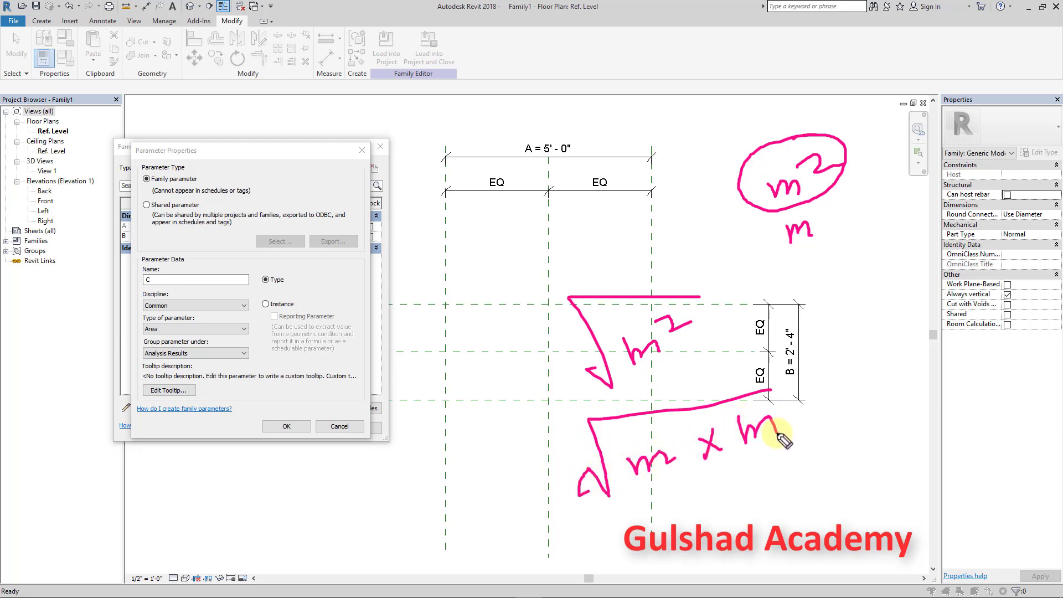
pyautogui.moveTo(673, 308)
pyautogui.mouseDown()
pyautogui.moveTo(620, 346)
pyautogui.moveTo(707, 321)
pyautogui.moveTo(674, 307)
pyautogui.mouseUp()
pyautogui.moveTo(642, 494); pyautogui.dragTo(679, 484)
pyautogui.moveTo(743, 461); pyautogui.dragTo(775, 454)
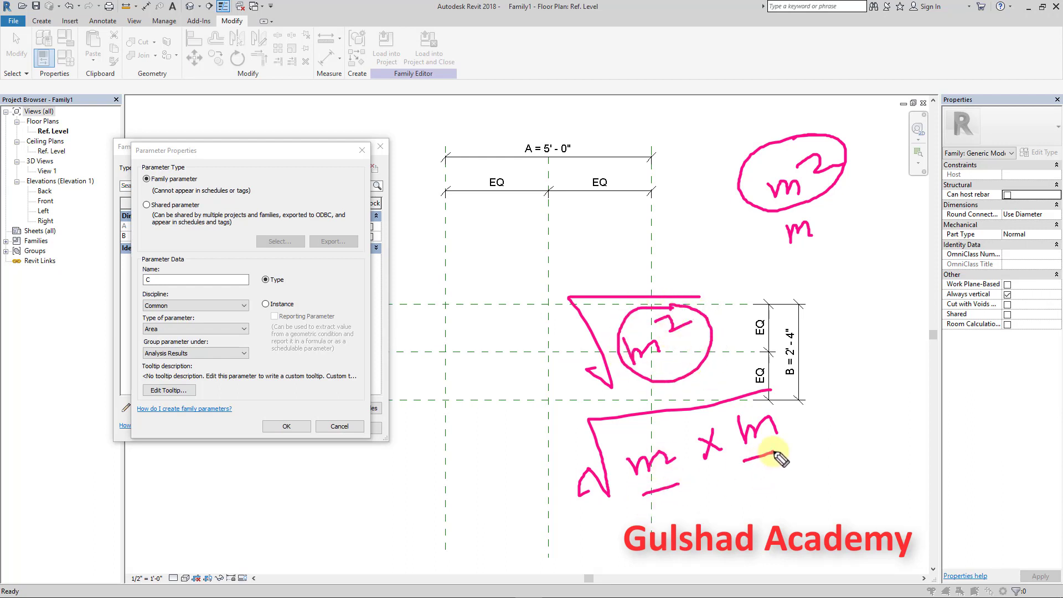
pyautogui.moveTo(685, 382)
pyautogui.mouseDown()
pyautogui.moveTo(530, 529)
pyautogui.moveTo(802, 381)
pyautogui.moveTo(670, 387)
pyautogui.mouseUp()
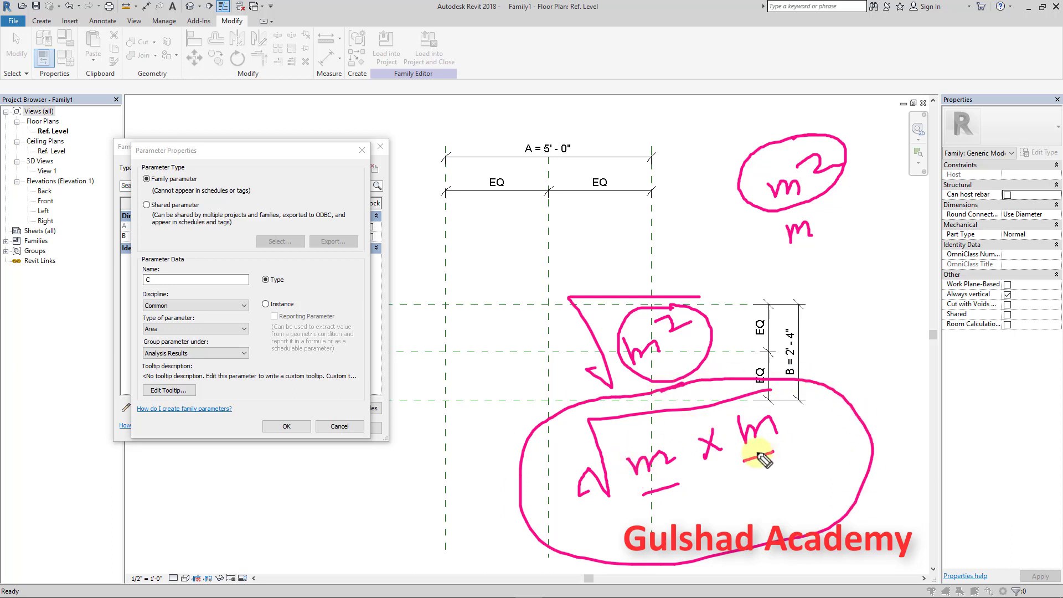
pyautogui.moveTo(830, 335)
pyautogui.mouseDown()
pyautogui.moveTo(840, 354)
pyautogui.moveTo(860, 346)
pyautogui.moveTo(846, 316)
pyautogui.moveTo(885, 357)
pyautogui.moveTo(833, 320)
pyautogui.moveTo(841, 323)
pyautogui.mouseUp()
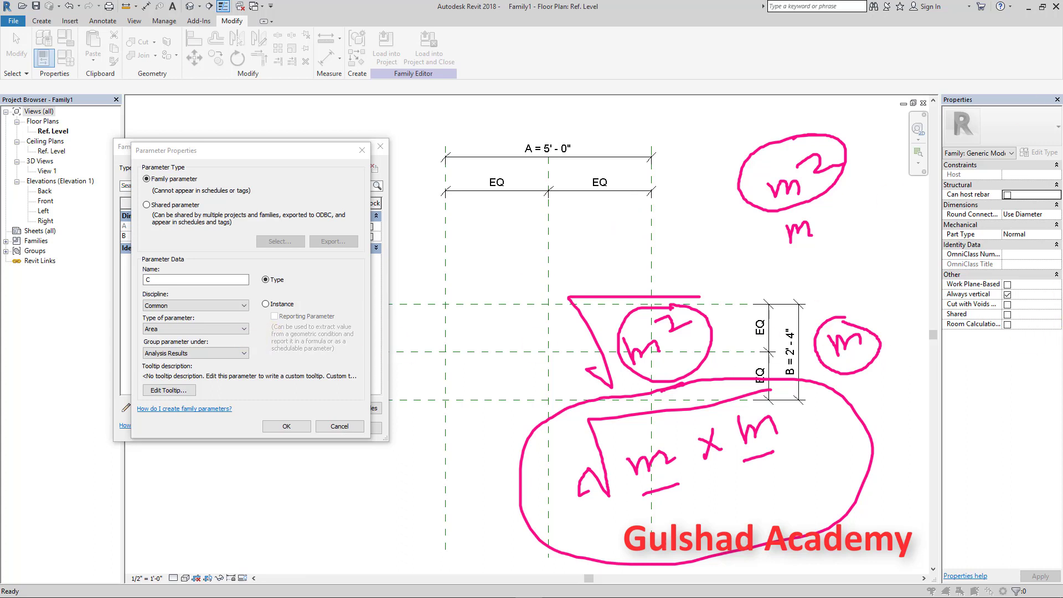
pyautogui.press('Escape')
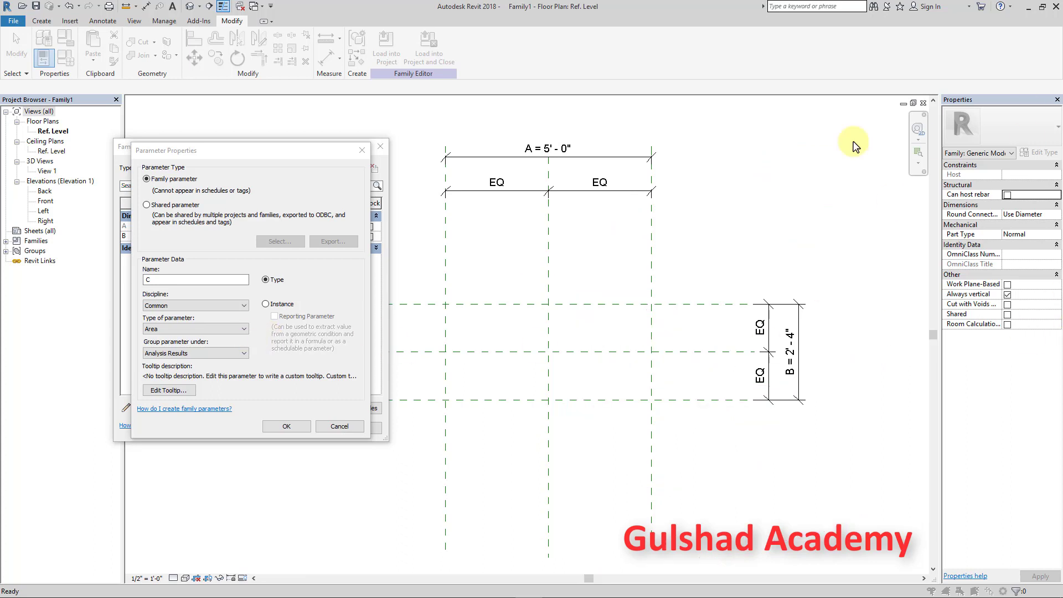
pyautogui.click(161, 283)
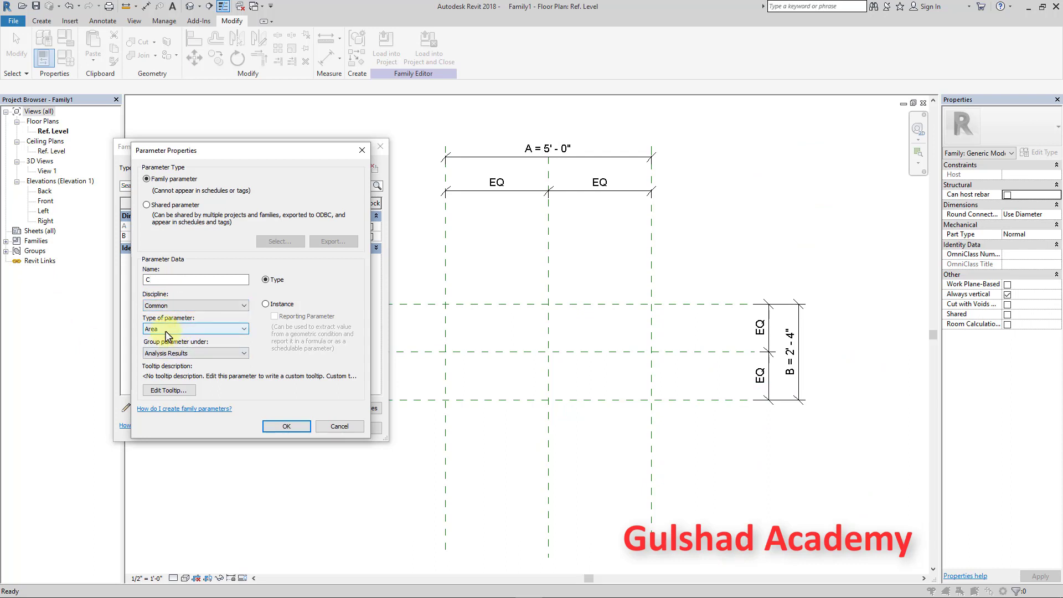
# Step: Group the area parameter C under Other and finish creating it
pyautogui.click(171, 354)
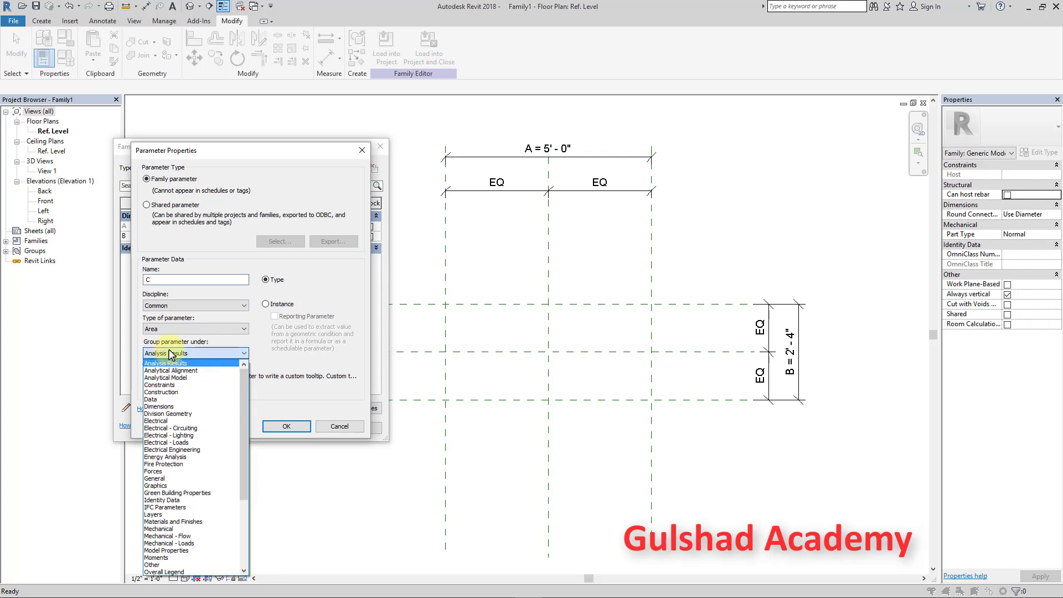
pyautogui.scroll(-1, 241, 452)
pyautogui.moveTo(243, 453); pyautogui.dragTo(242, 514)
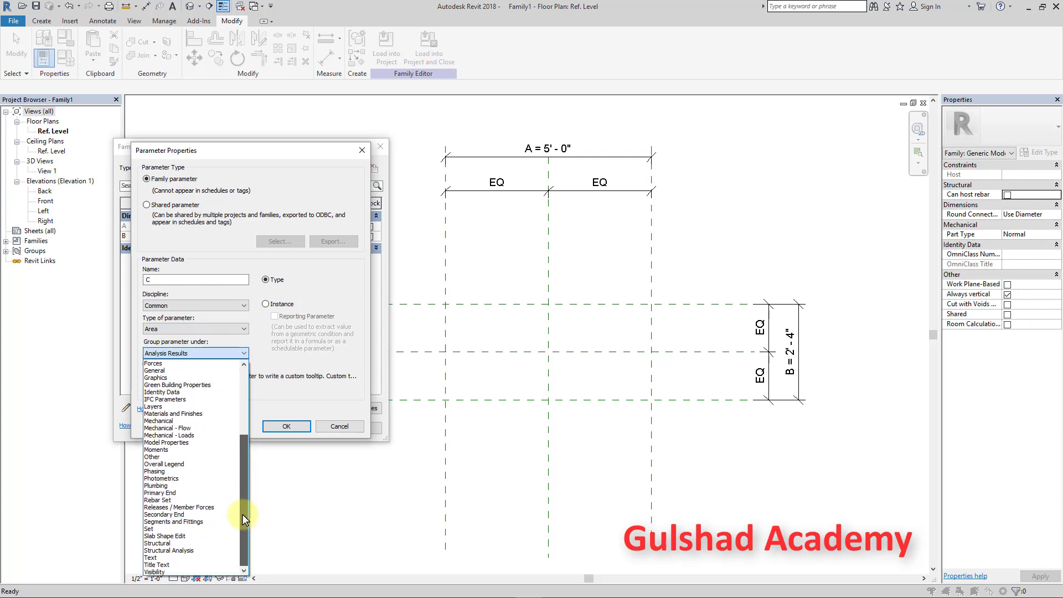
pyautogui.click(186, 456)
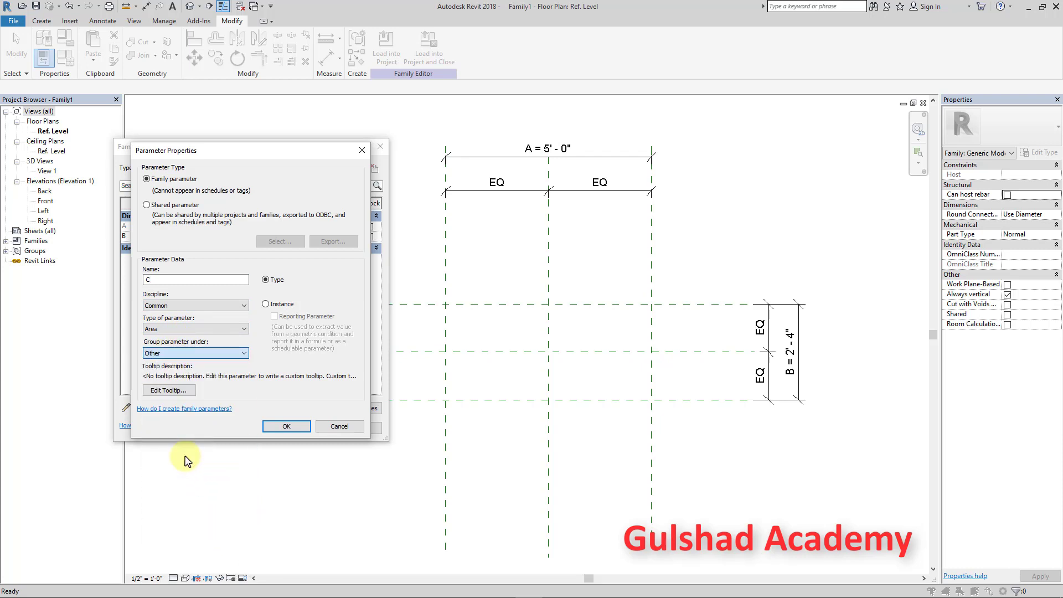
pyautogui.click(274, 428)
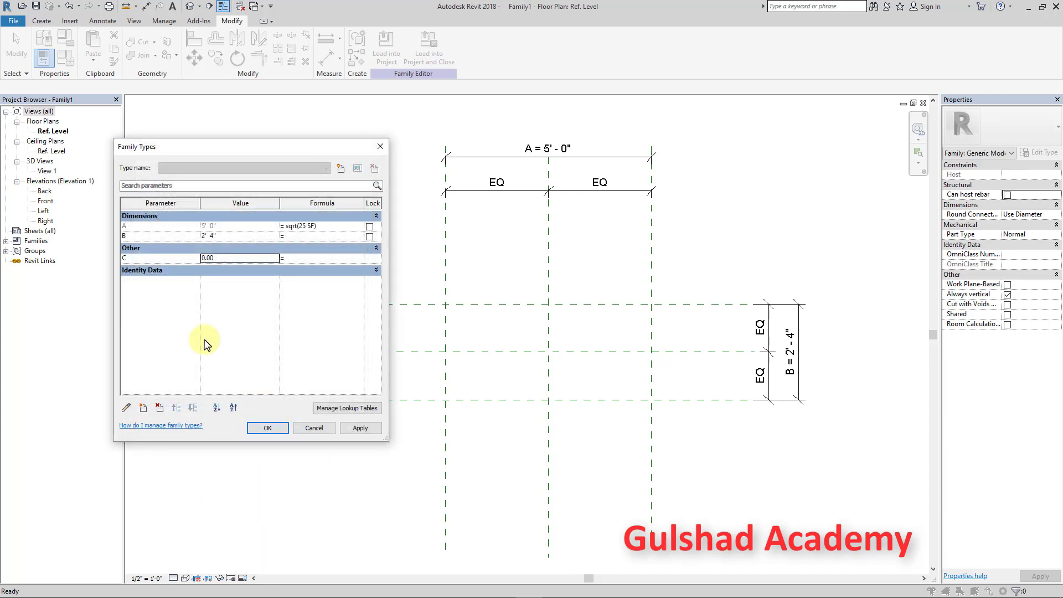
# Step: Set area parameter C to 25 and enter the formula sqrt(C) for parameter B
pyautogui.moveTo(252, 259); pyautogui.dragTo(166, 258)
pyautogui.click(309, 237)
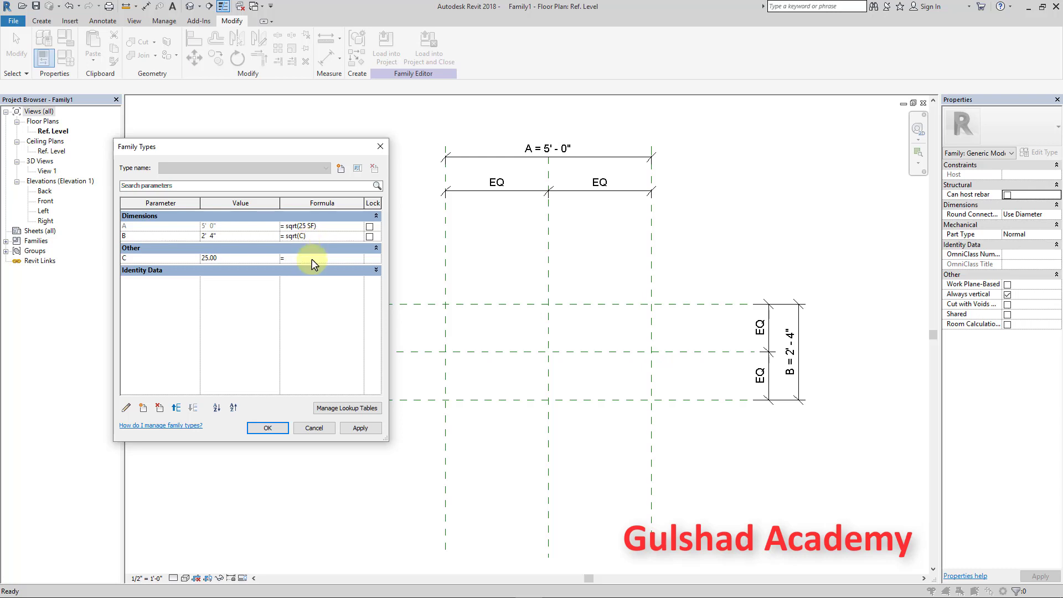
pyautogui.click(313, 318)
# Step: Test the sqrt(C) formula by changing area parameter C to 26 and to another trial value
pyautogui.click(221, 257)
pyautogui.click(223, 257)
pyautogui.moveTo(223, 258); pyautogui.dragTo(188, 260)
pyautogui.write('26')
pyautogui.click(244, 329)
pyautogui.moveTo(242, 257); pyautogui.dragTo(174, 250)
pyautogui.press('Return')
# Step: Set area parameter C to 2, apply it to the dimensioned planes and close Family Types
pyautogui.moveTo(224, 258); pyautogui.dragTo(113, 253)
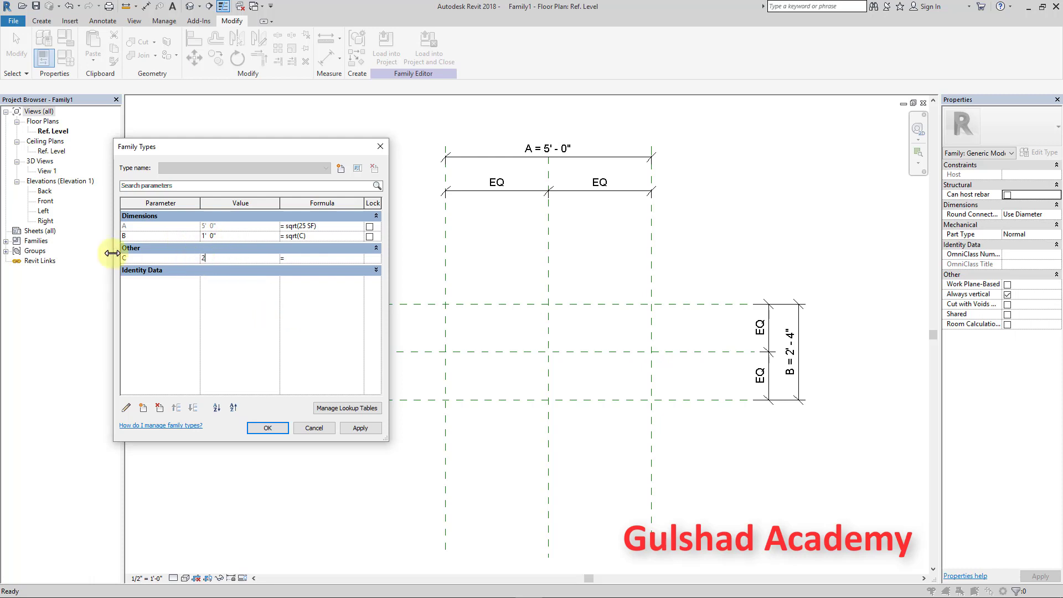
pyautogui.press('Return')
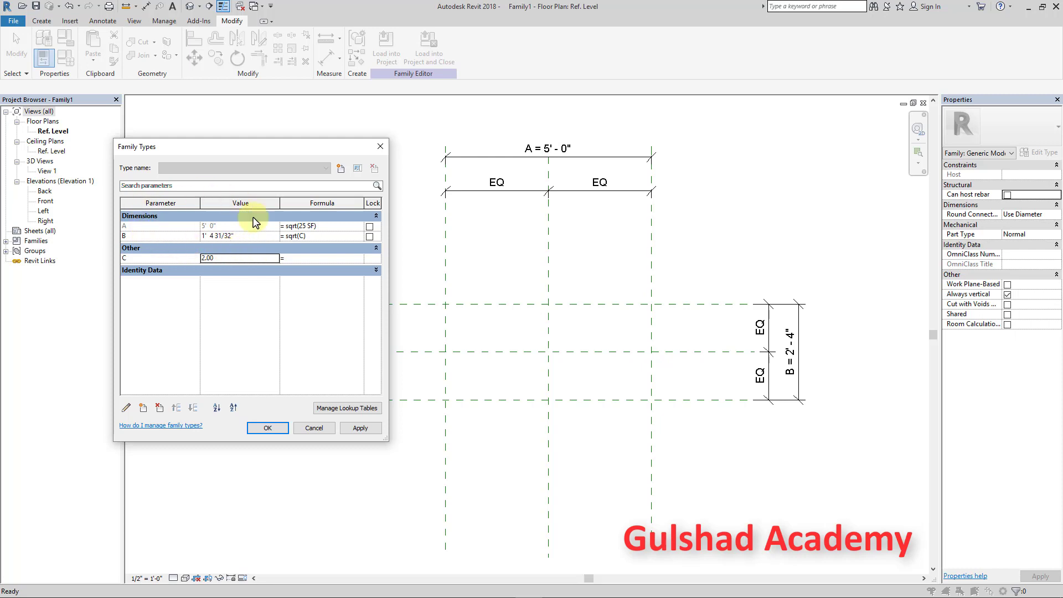
pyautogui.click(357, 429)
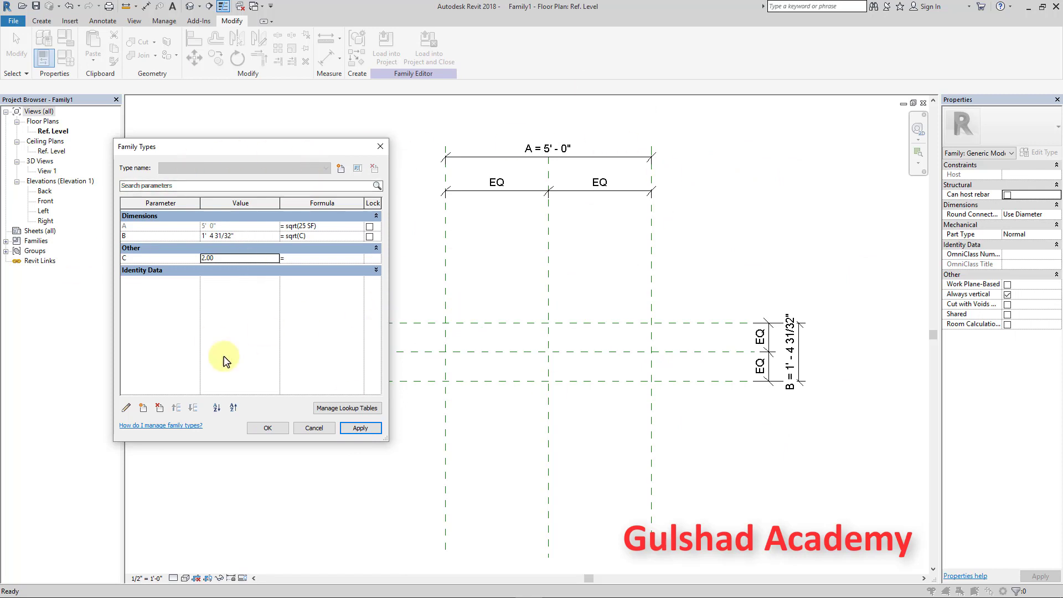
pyautogui.click(267, 428)
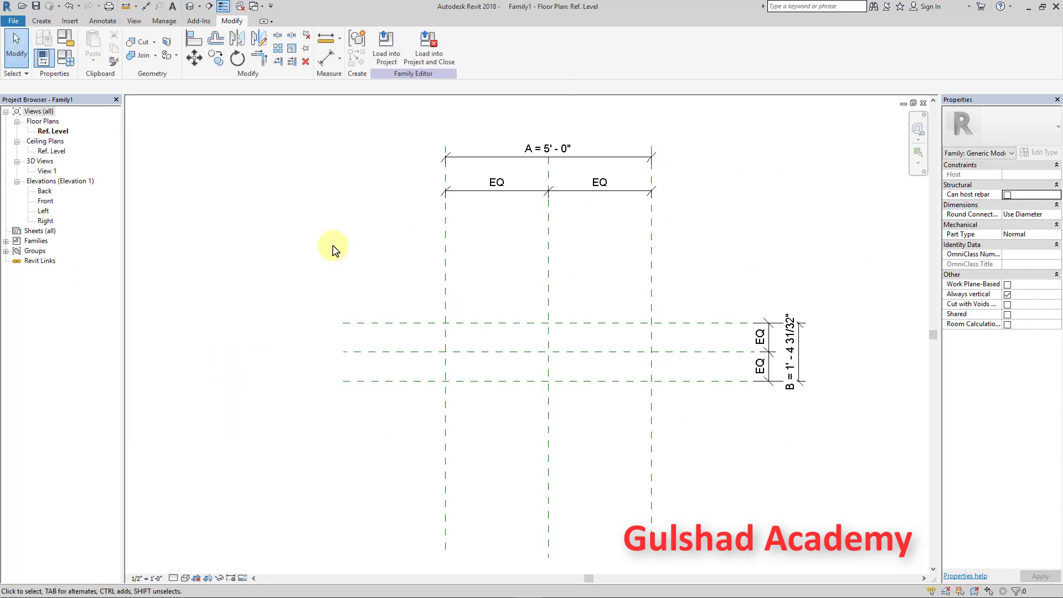